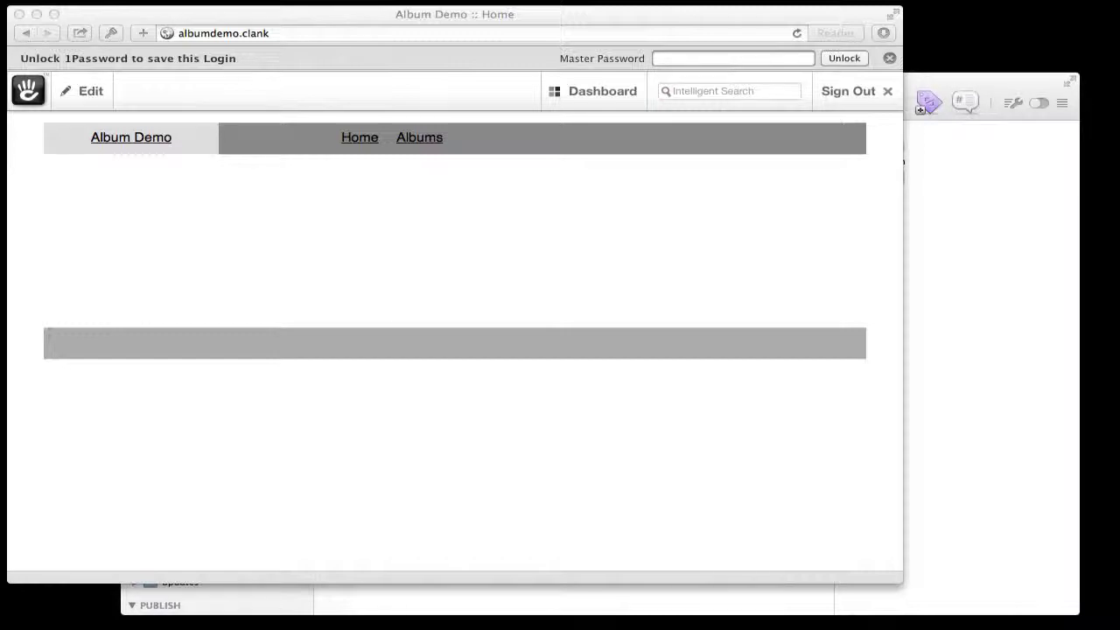
Bring the browser forward and open the Add Functionality page listing installed add-ons.
left_click(570, 247)
mouse_move(580, 108)
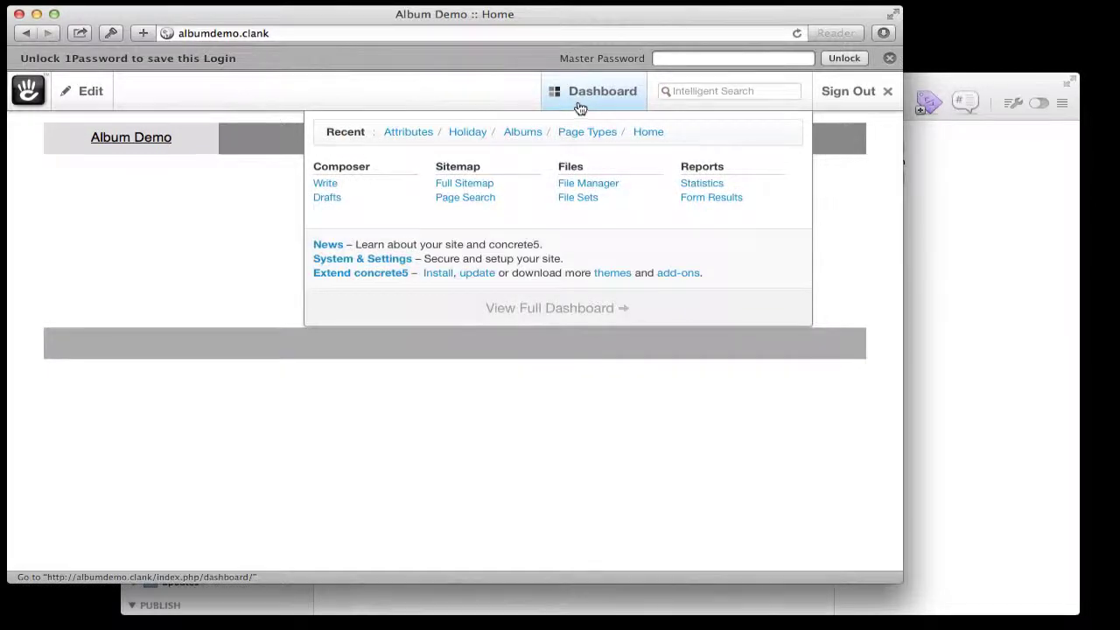
left_click_drag(497, 18, 505, 19)
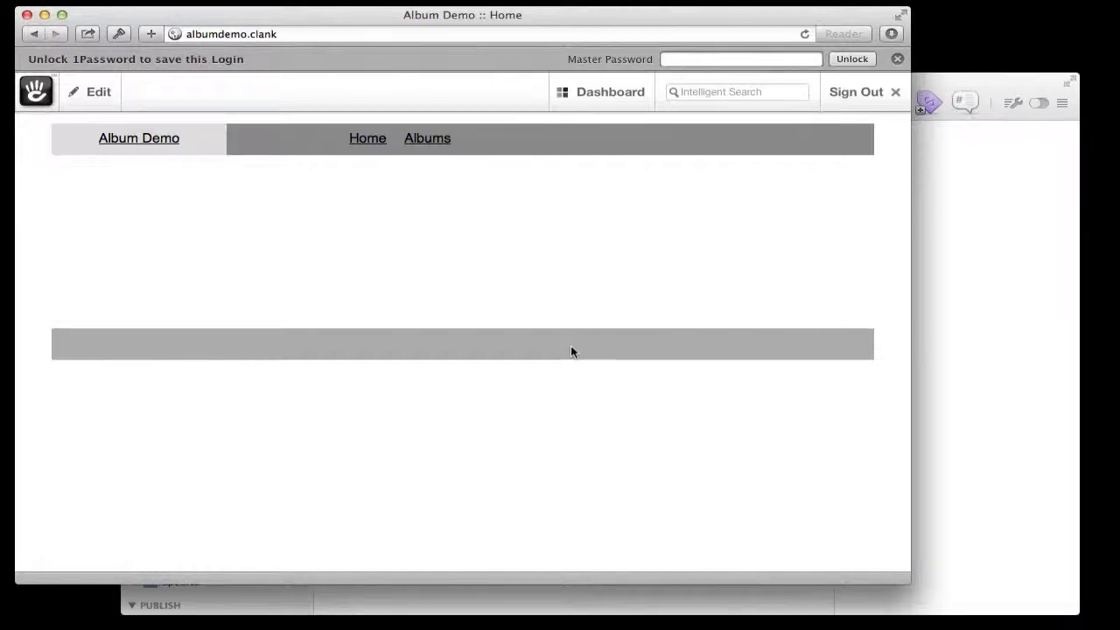
mouse_move(569, 103)
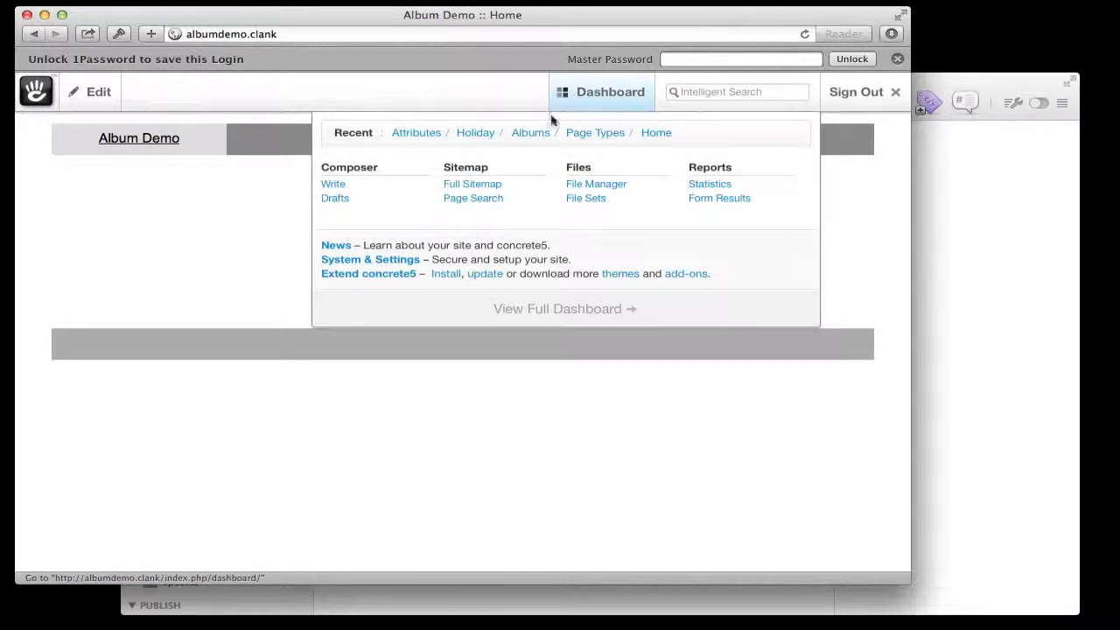
left_click(451, 275)
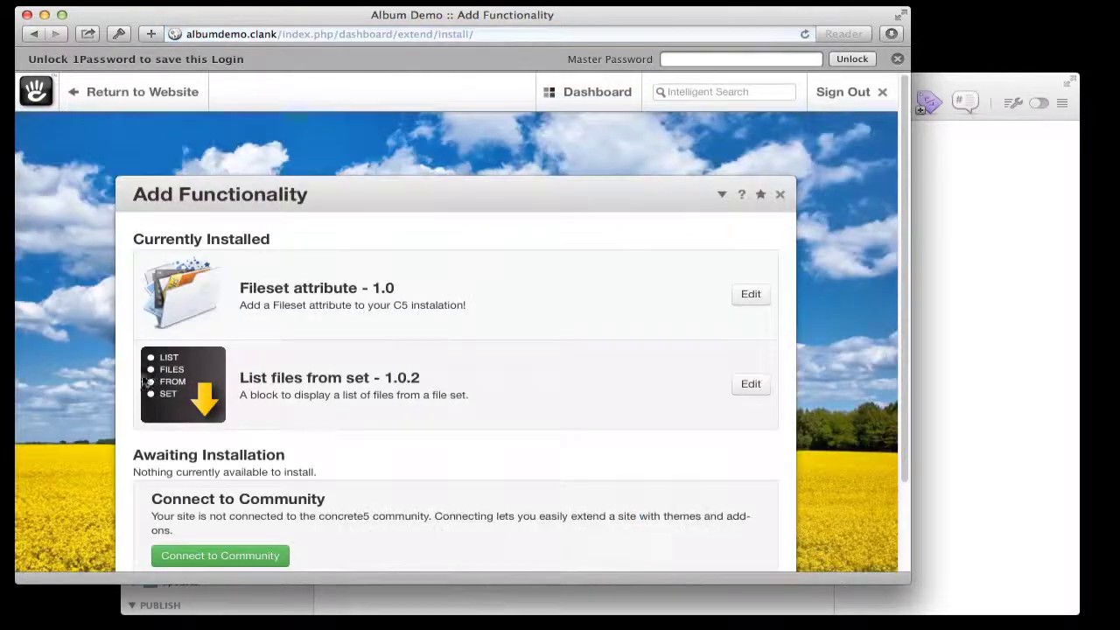
left_click_drag(240, 269, 357, 269)
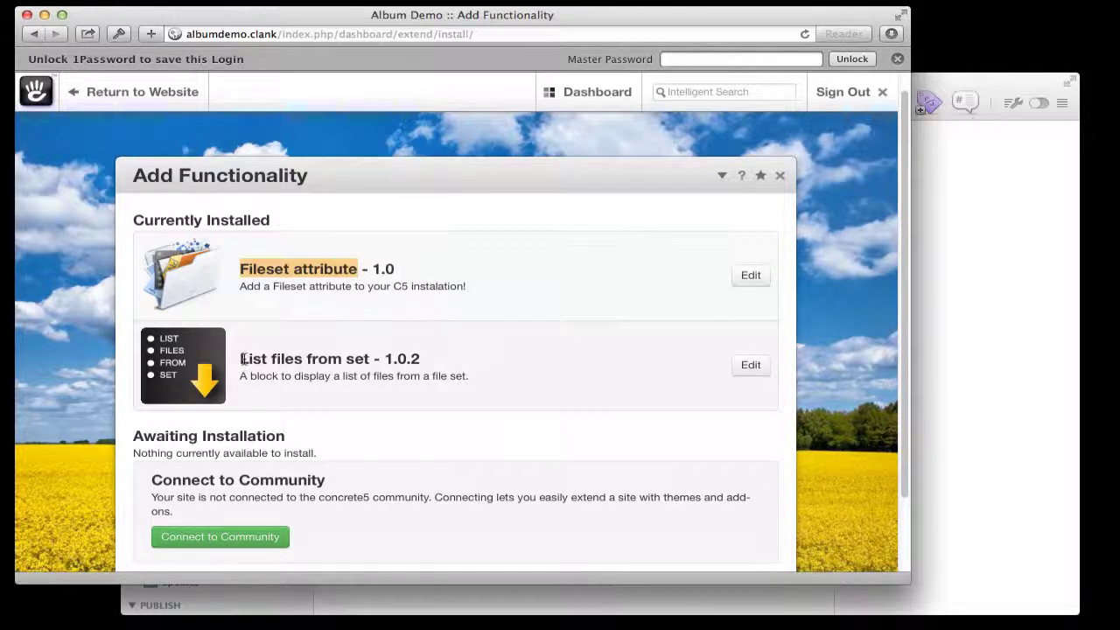
left_click_drag(241, 358, 367, 357)
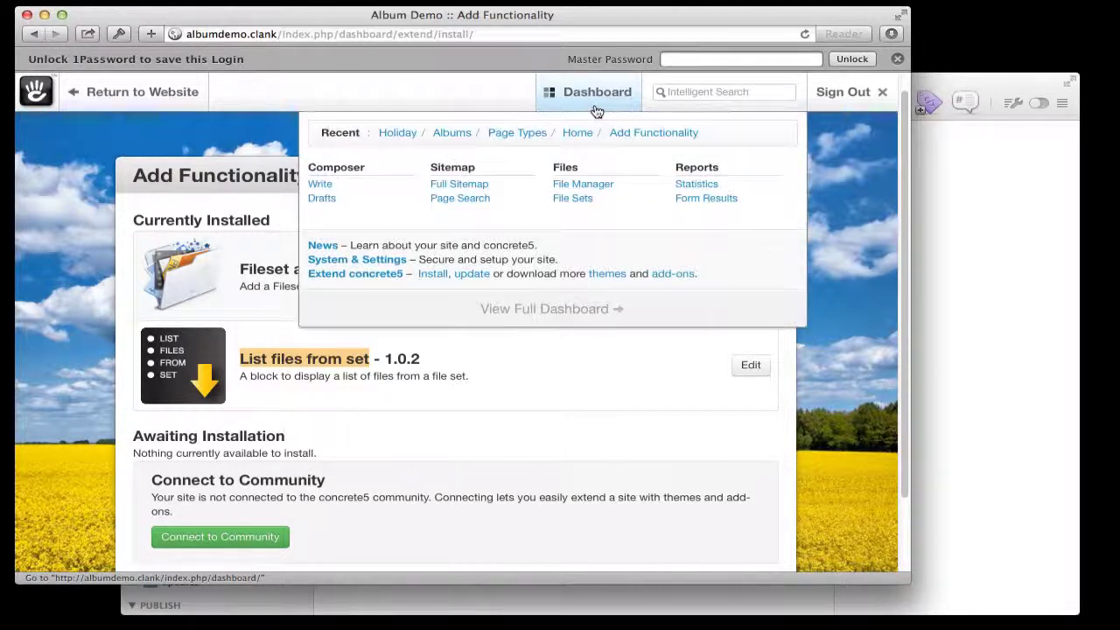
Search 'page types', open Page Types, and review the Album page type's Composer settings.
left_click(742, 91)
type("page types")
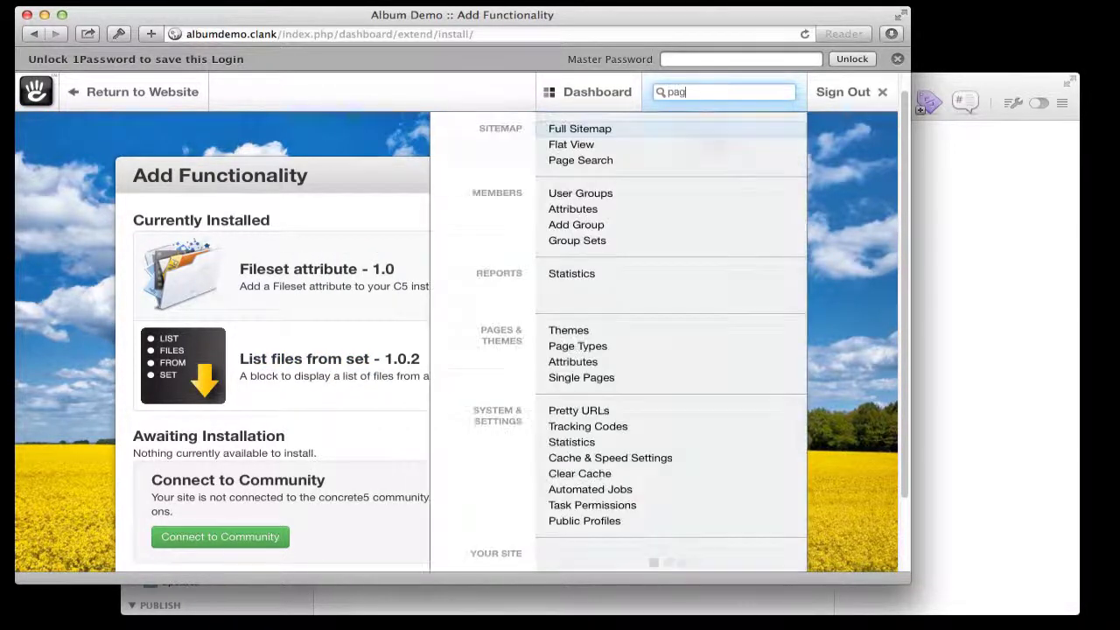
left_click(588, 129)
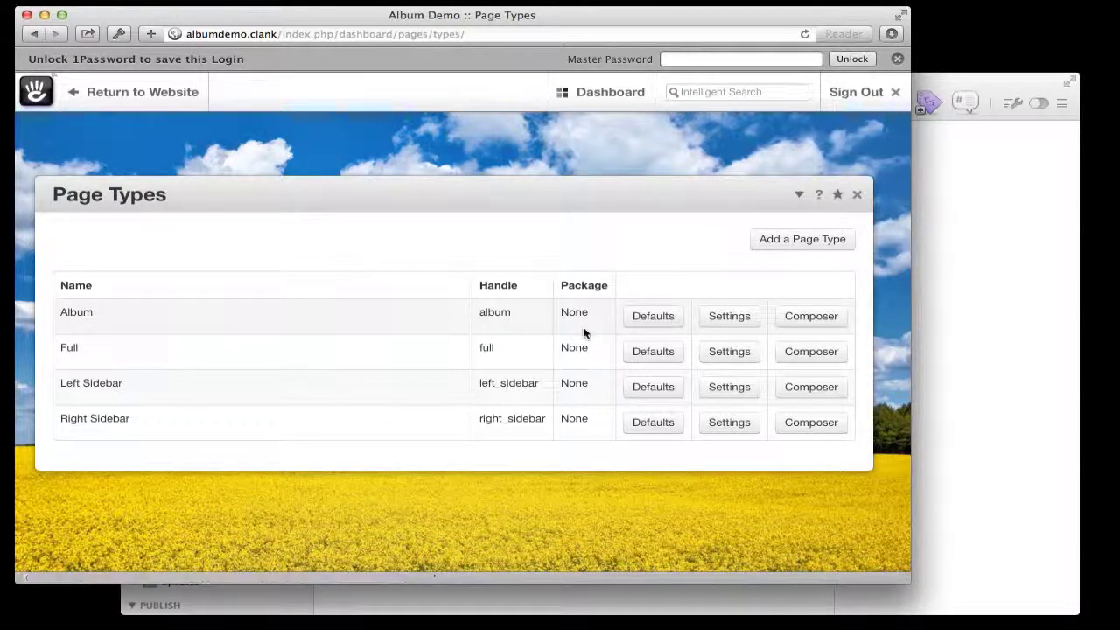
left_click(814, 316)
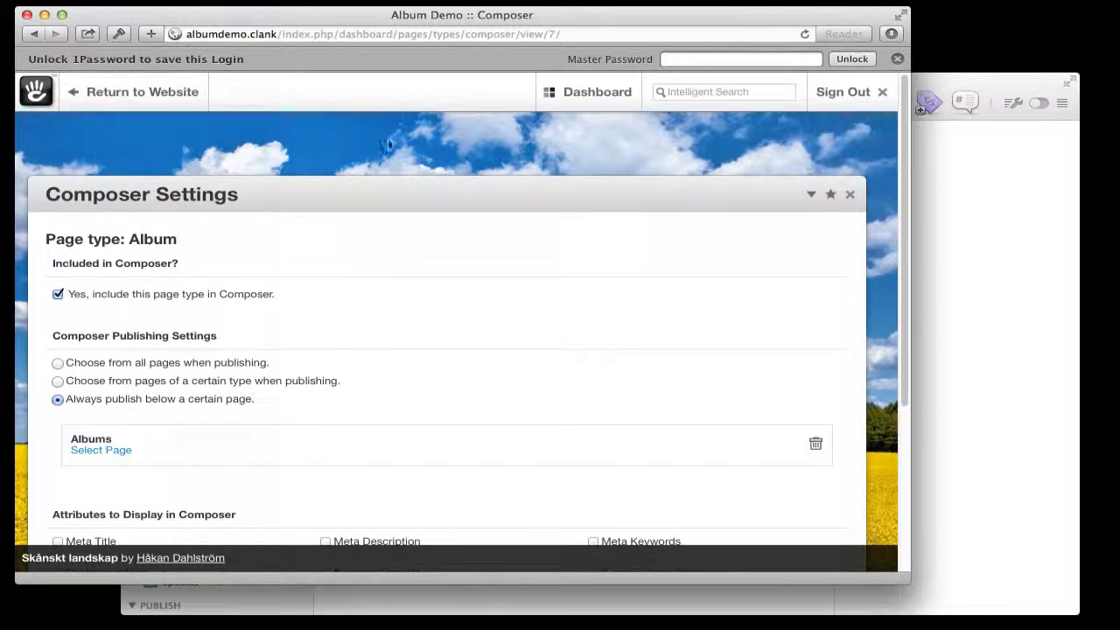
scroll(450, 270, "down", 2)
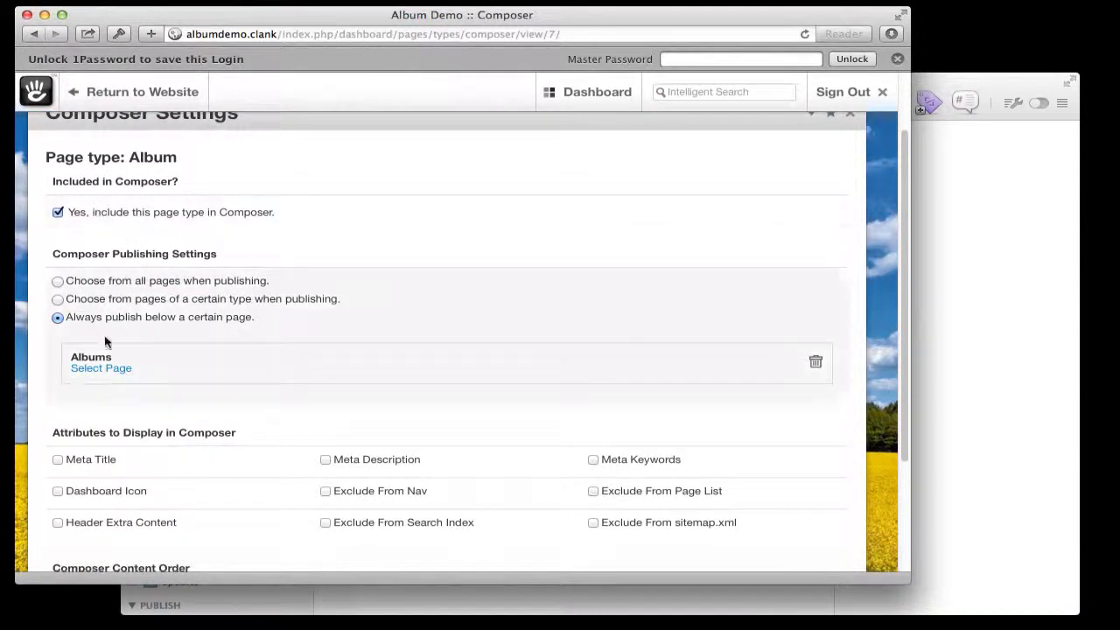
scroll(99, 379, "down", 1)
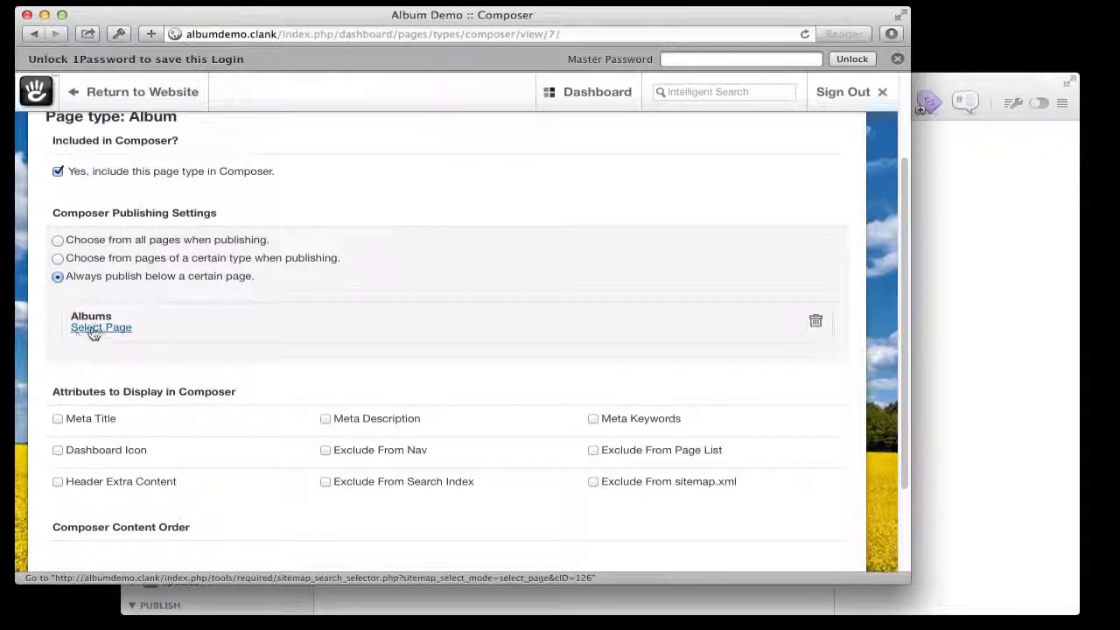
scroll(246, 332, "down", 1)
scroll(246, 332, "down", 1)
scroll(175, 163, "up", 5)
Return to the website, open the Albums page, and toggle Edit mode on and off.
left_click(170, 92)
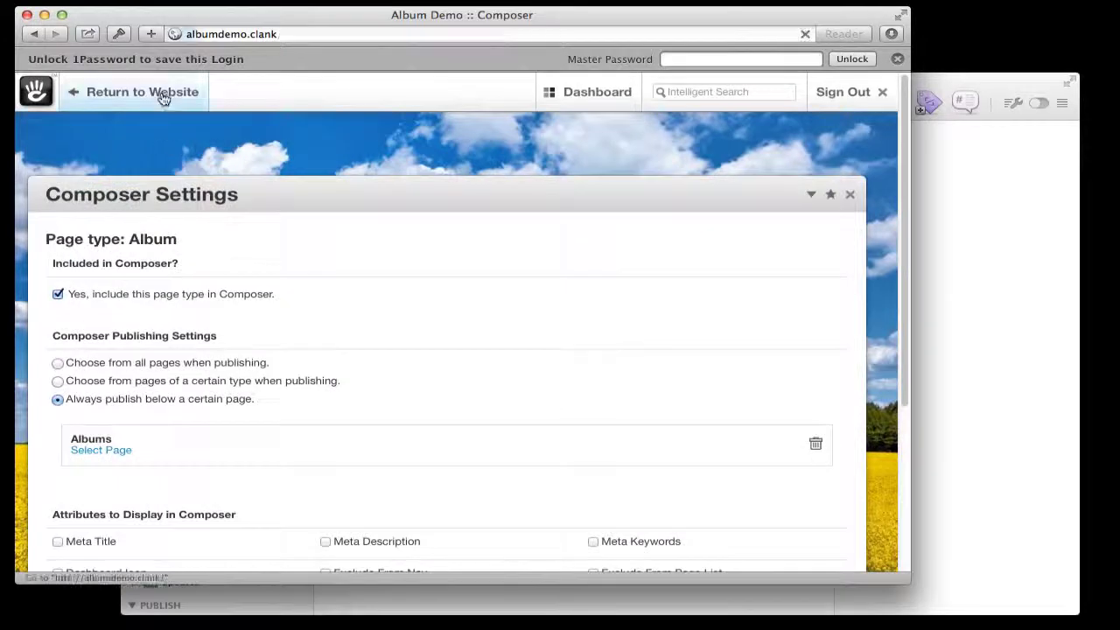
left_click(442, 140)
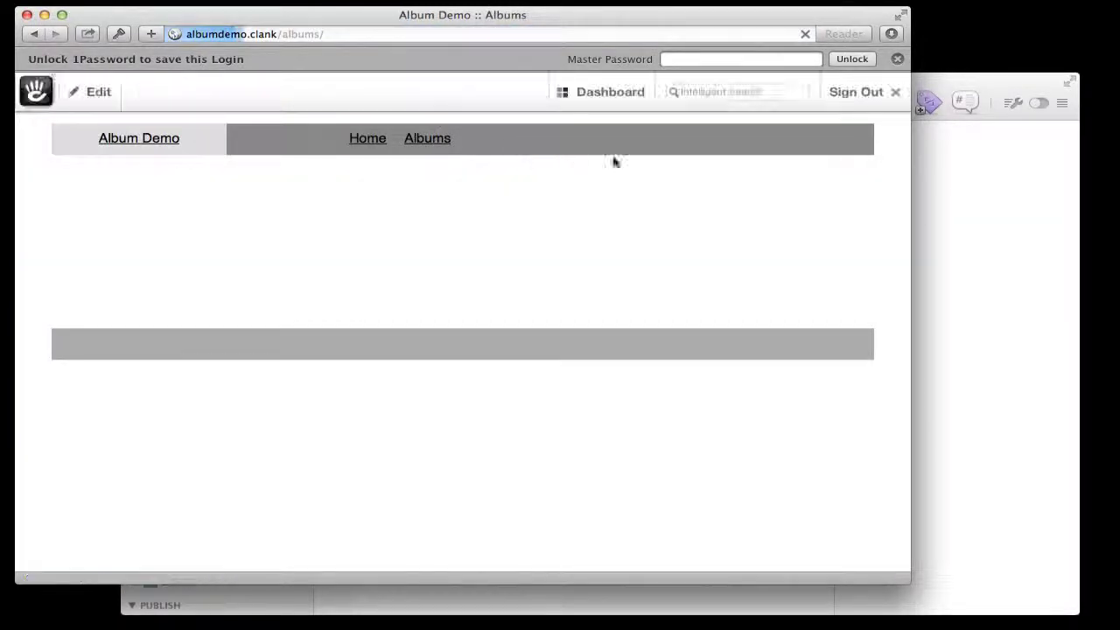
left_click(92, 92)
left_click(105, 137)
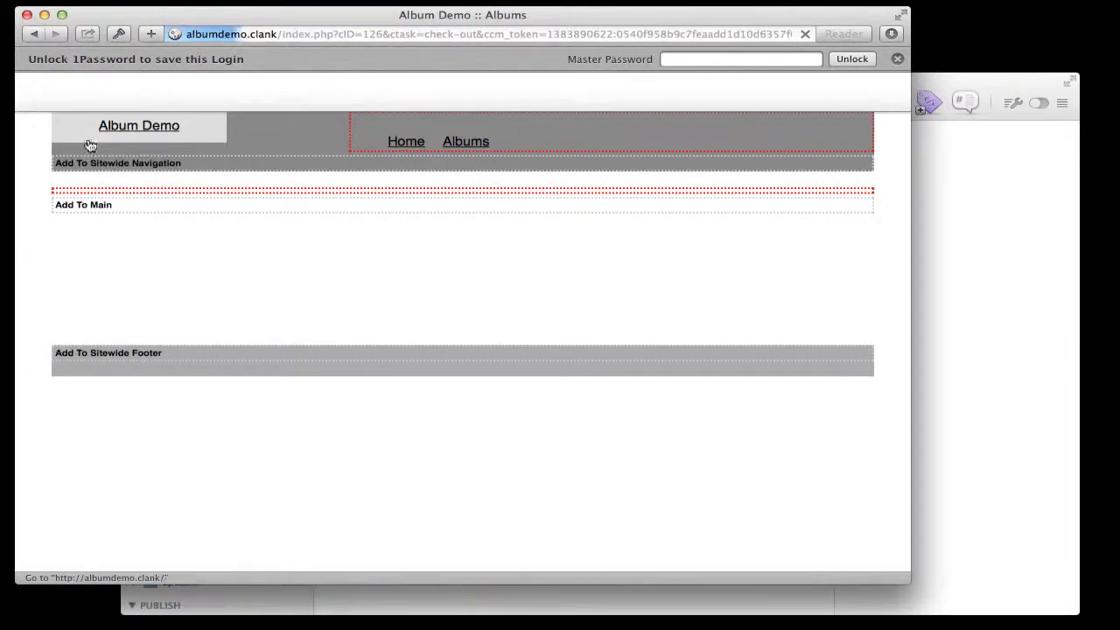
left_click(98, 92)
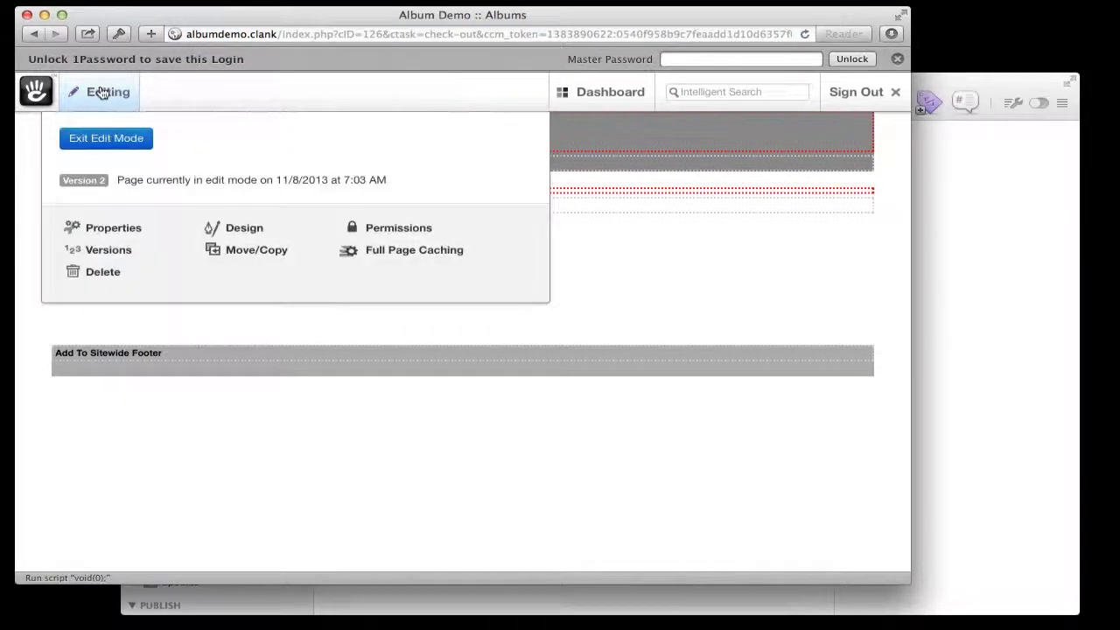
left_click(105, 140)
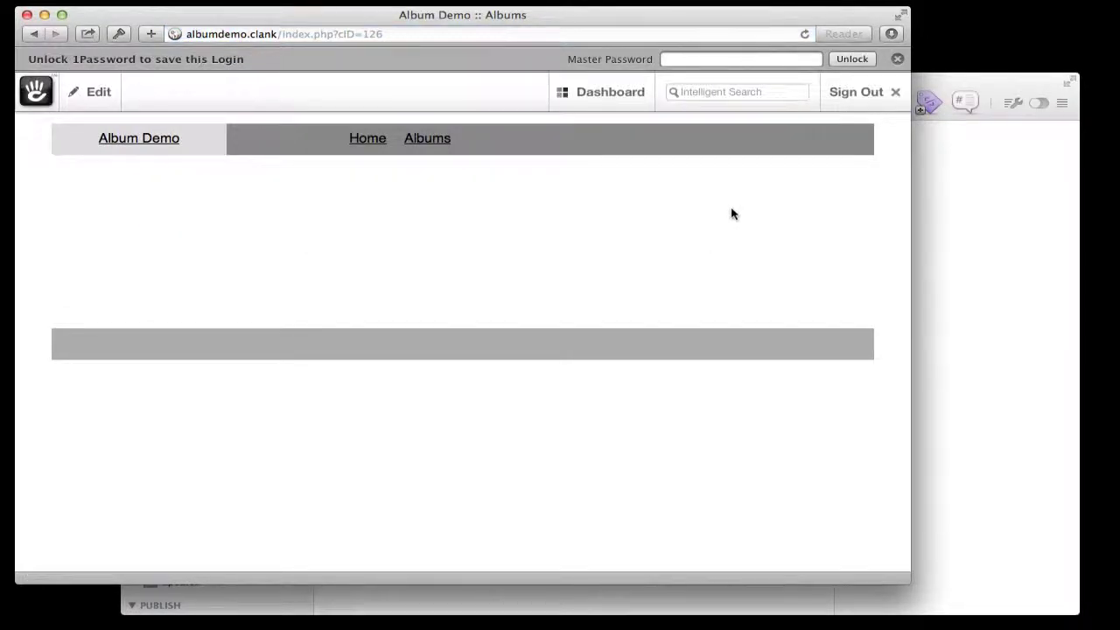
Search the dashboard for 'page att' and open Page Attributes.
left_click(720, 92)
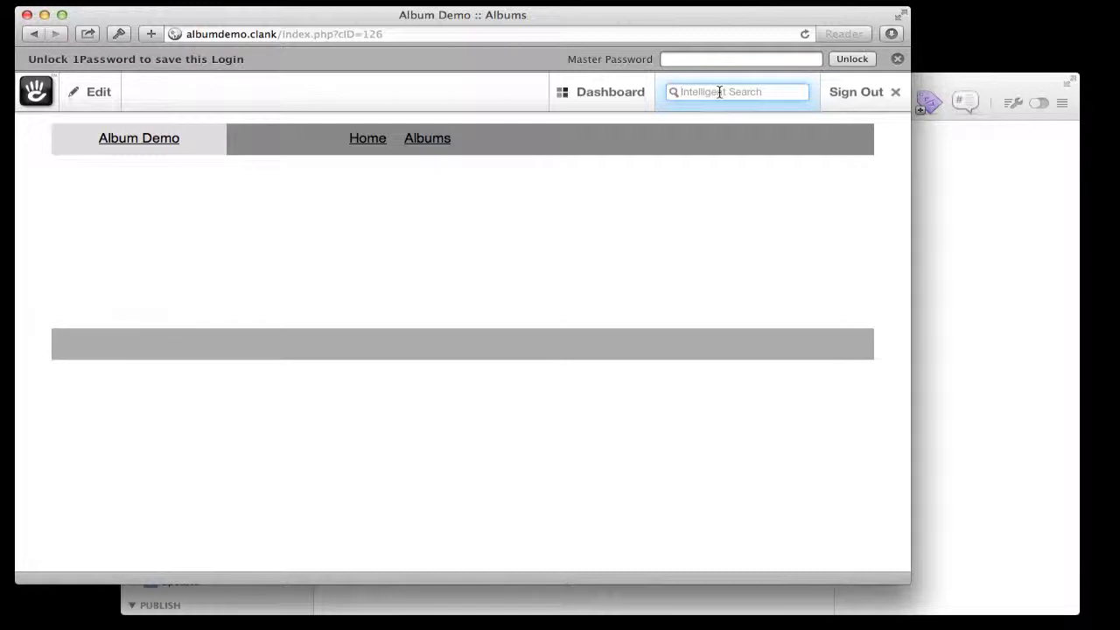
type("page att")
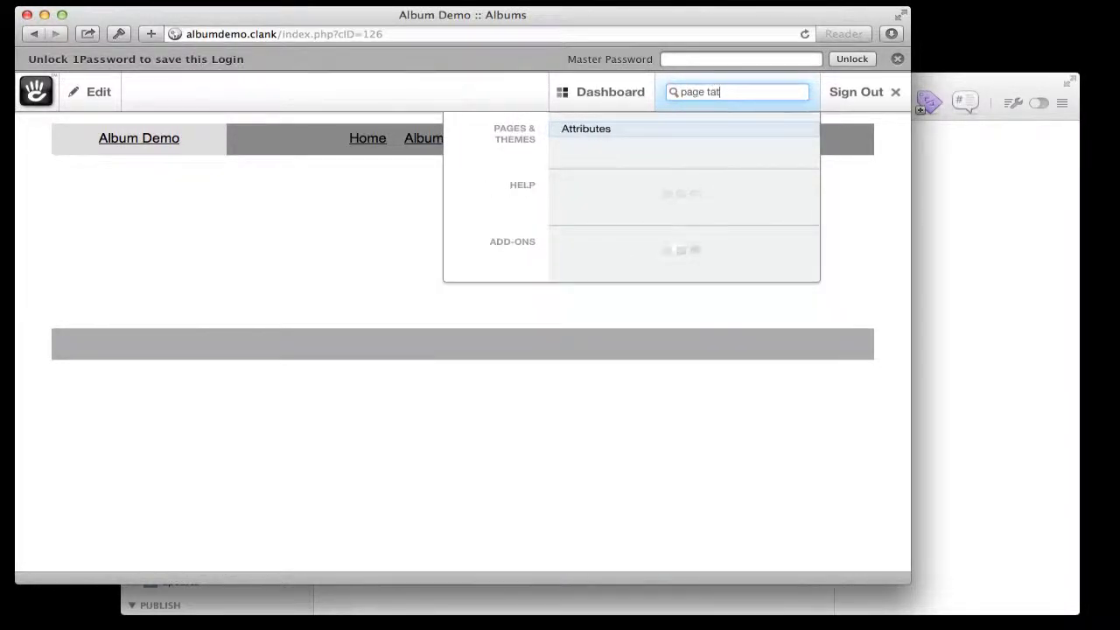
left_click(599, 133)
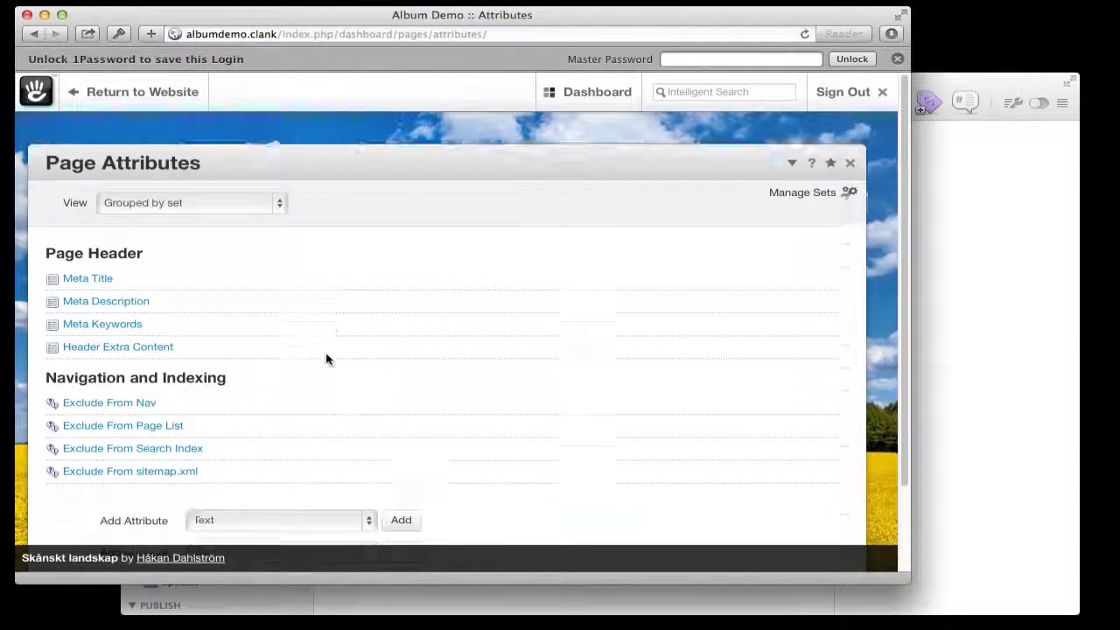
Add a Fileset page attribute with handle 'fileset' and name 'File Set'.
scroll(325, 366, "down", 2)
left_click(333, 459)
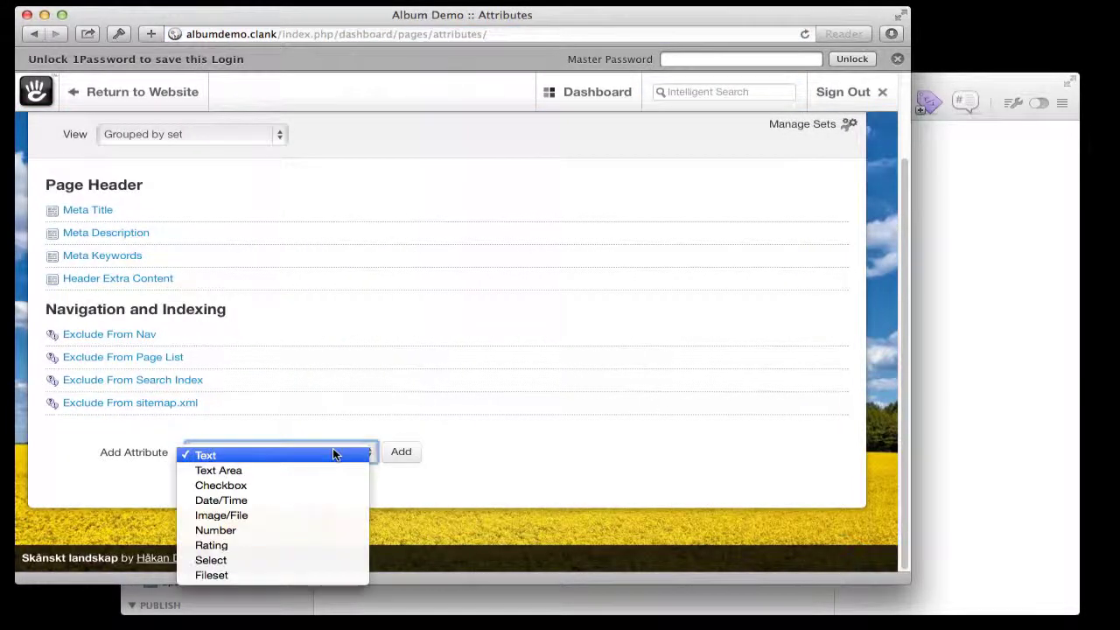
left_click(272, 575)
left_click(401, 452)
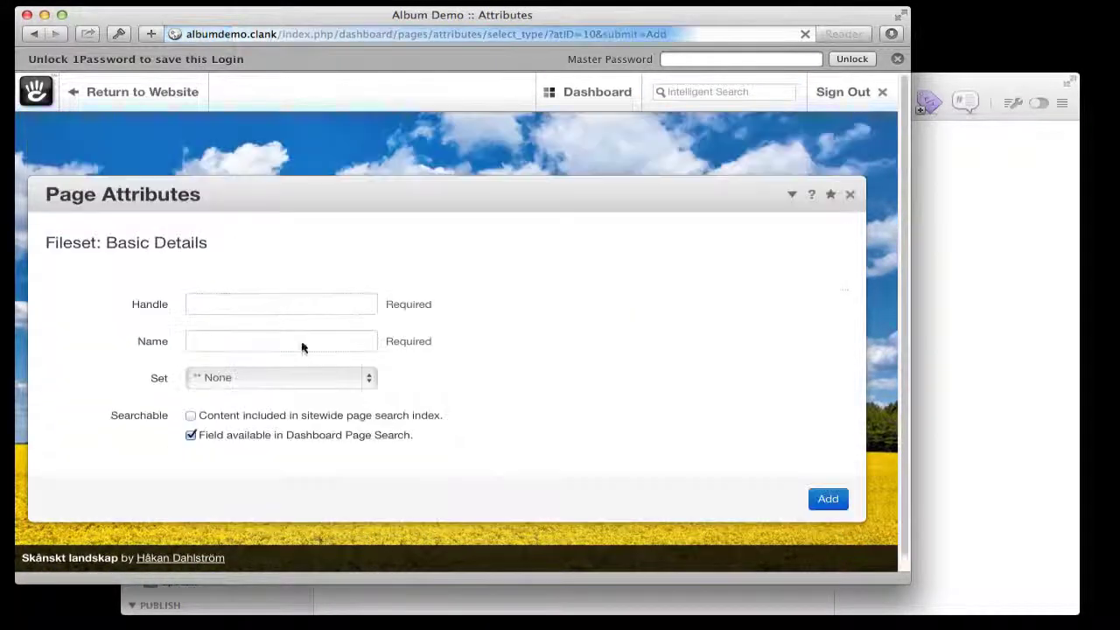
left_click(215, 306)
type("fileset")
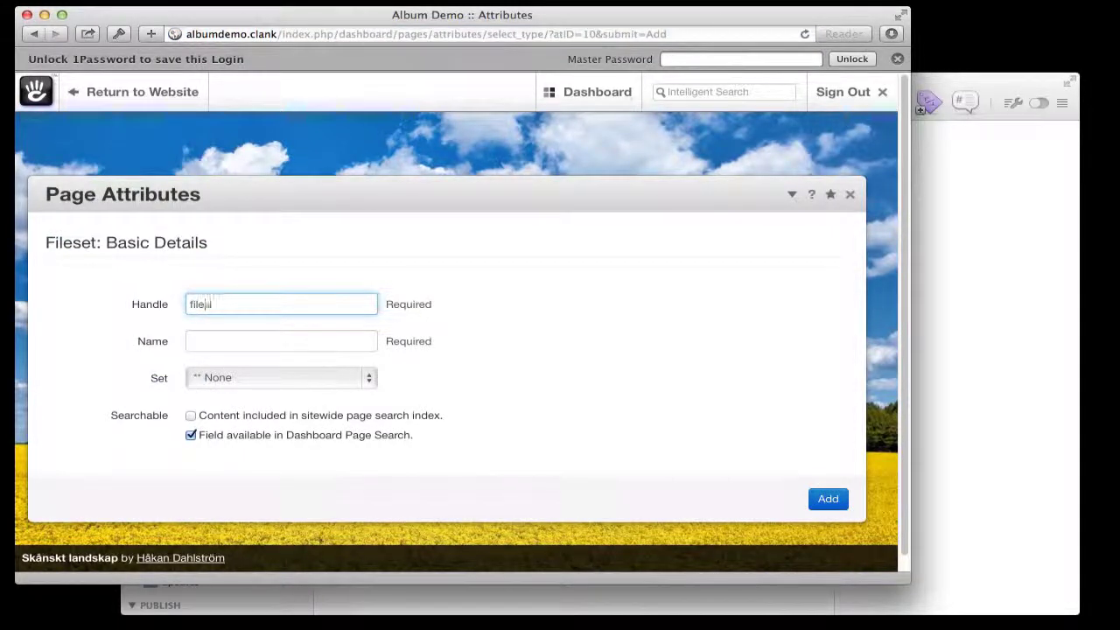
key("Tab")
type("File Set")
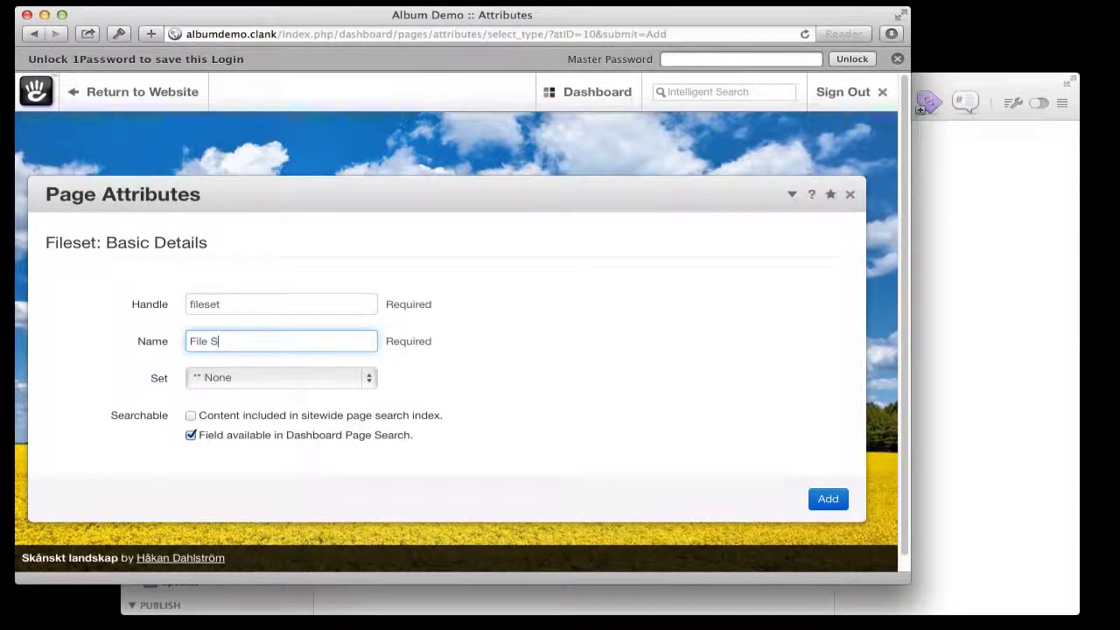
left_click(824, 497)
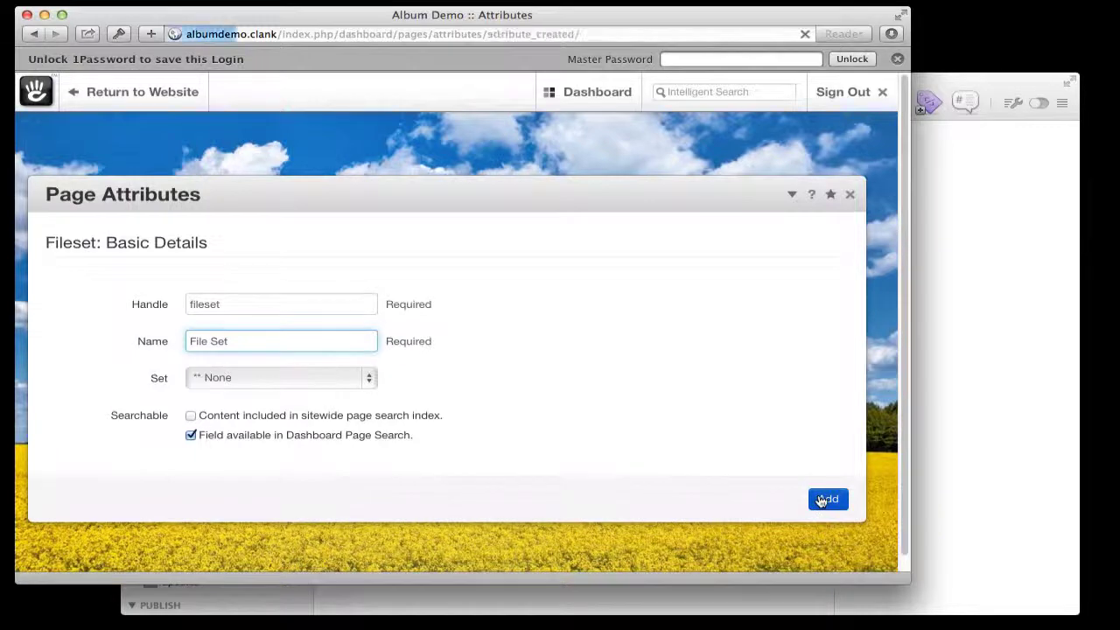
left_click(687, 90)
Tick File Set in the Album page type's Composer attributes and save the settings.
type("paget")
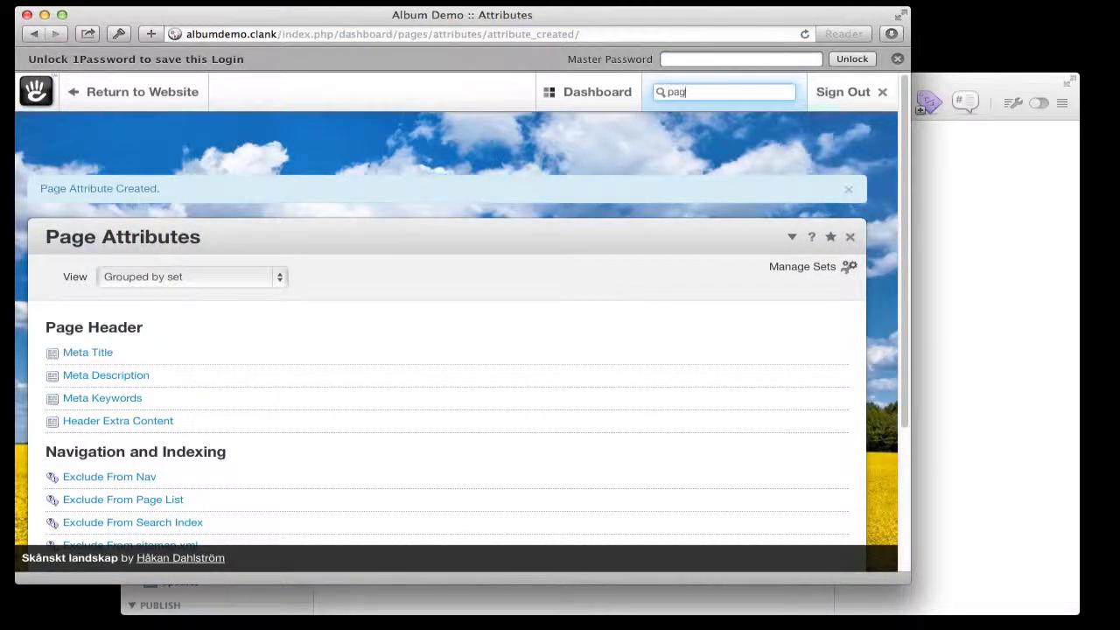
left_click(577, 209)
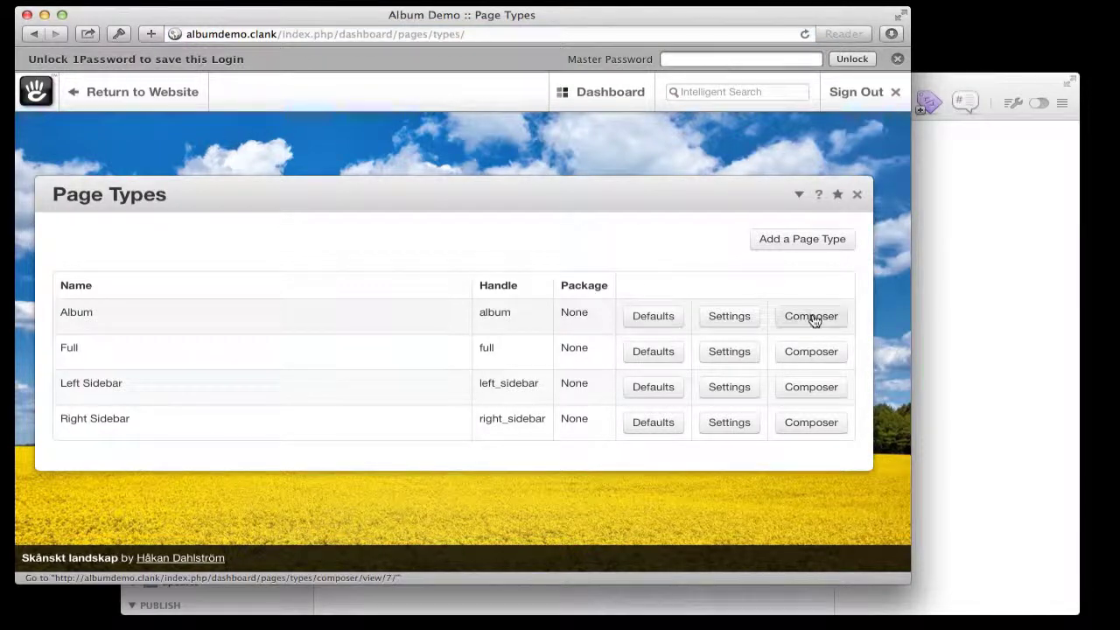
left_click(819, 322)
scroll(288, 337, "down", 6)
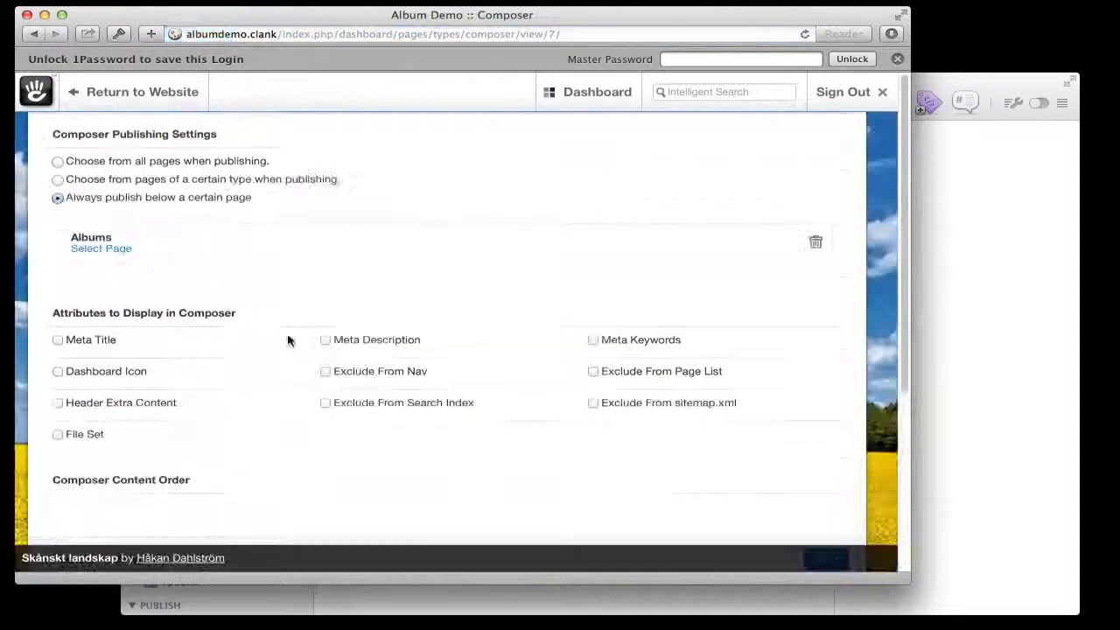
left_click(59, 362)
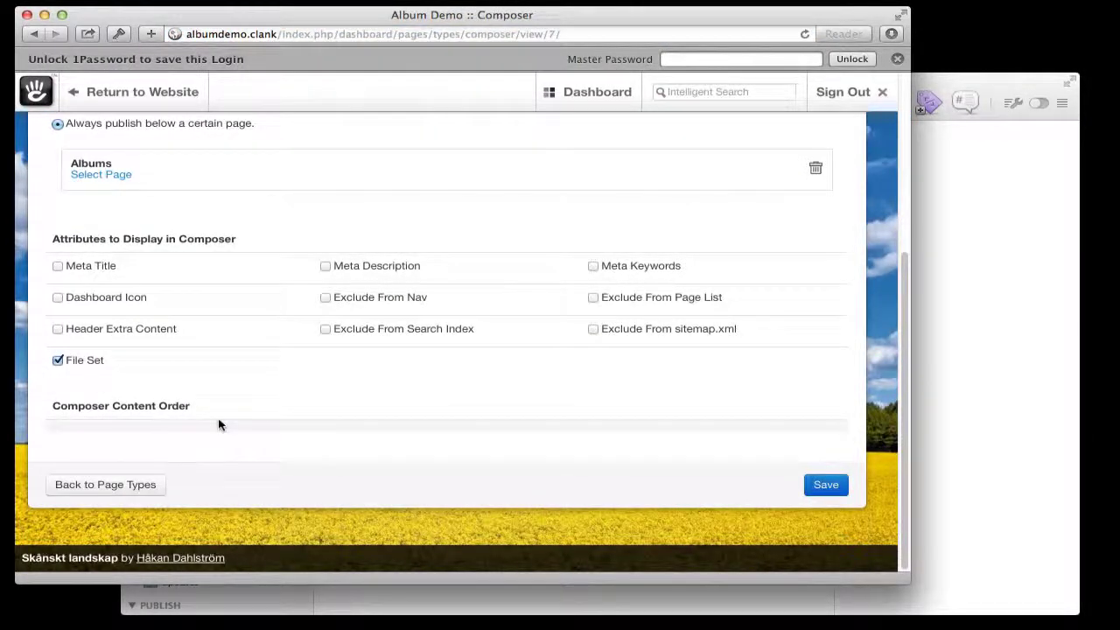
left_click(835, 491)
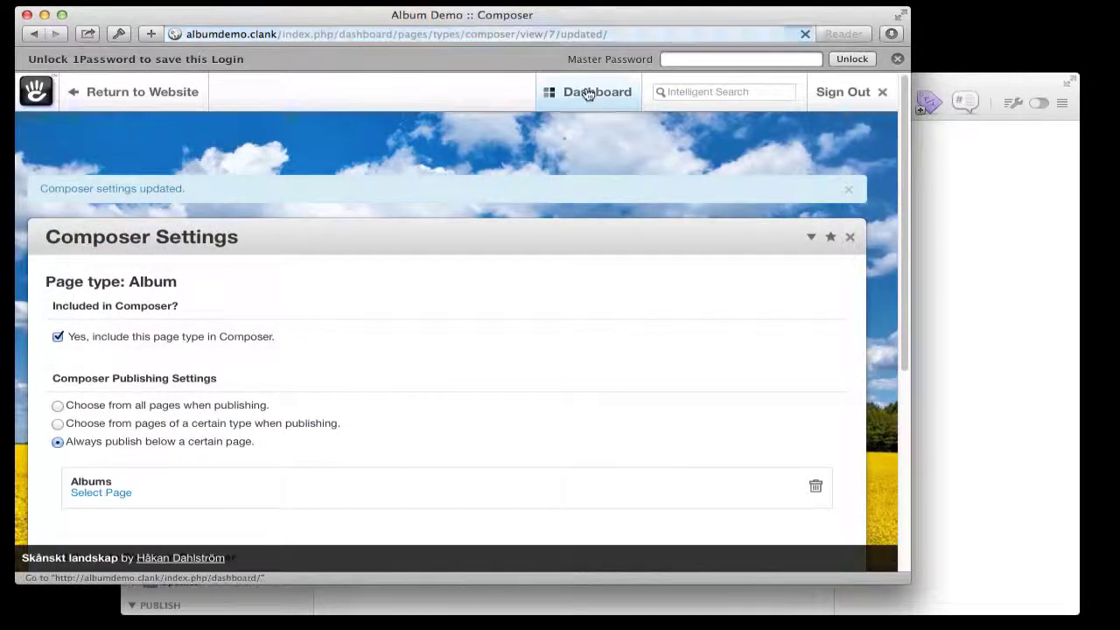
mouse_move(587, 92)
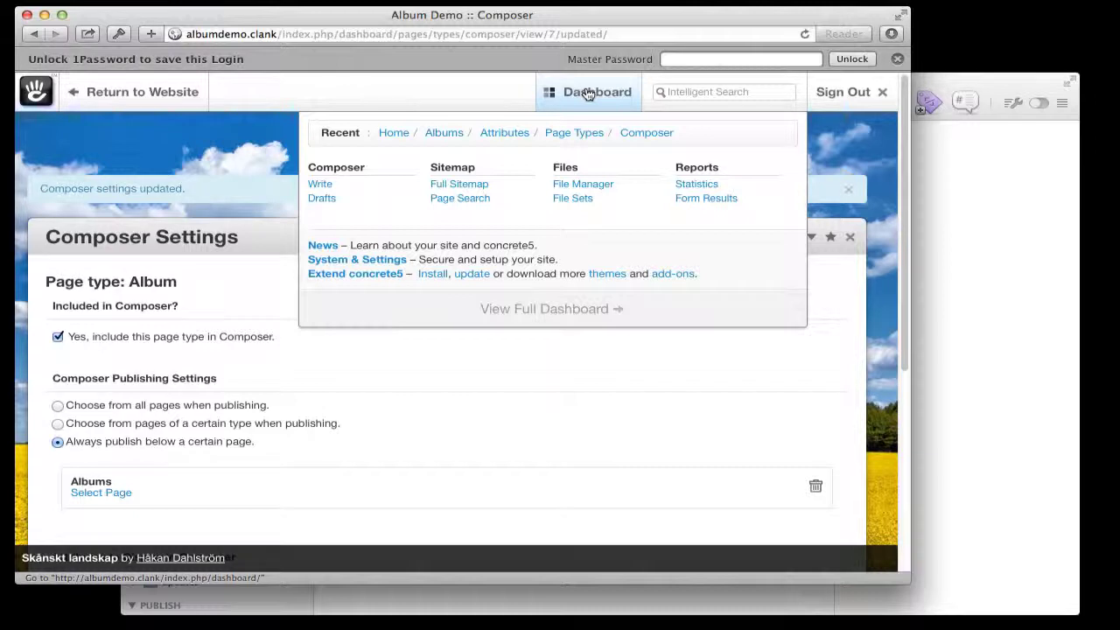
Start a new Album page in Composer and select the Holiday Photos file set.
left_click(319, 184)
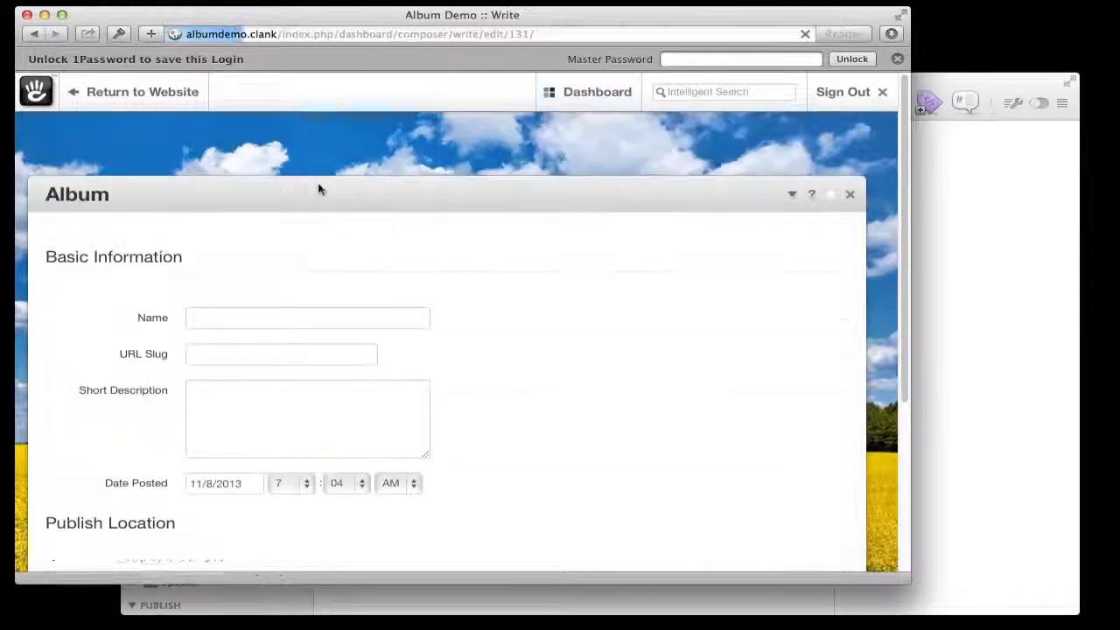
left_click(215, 301)
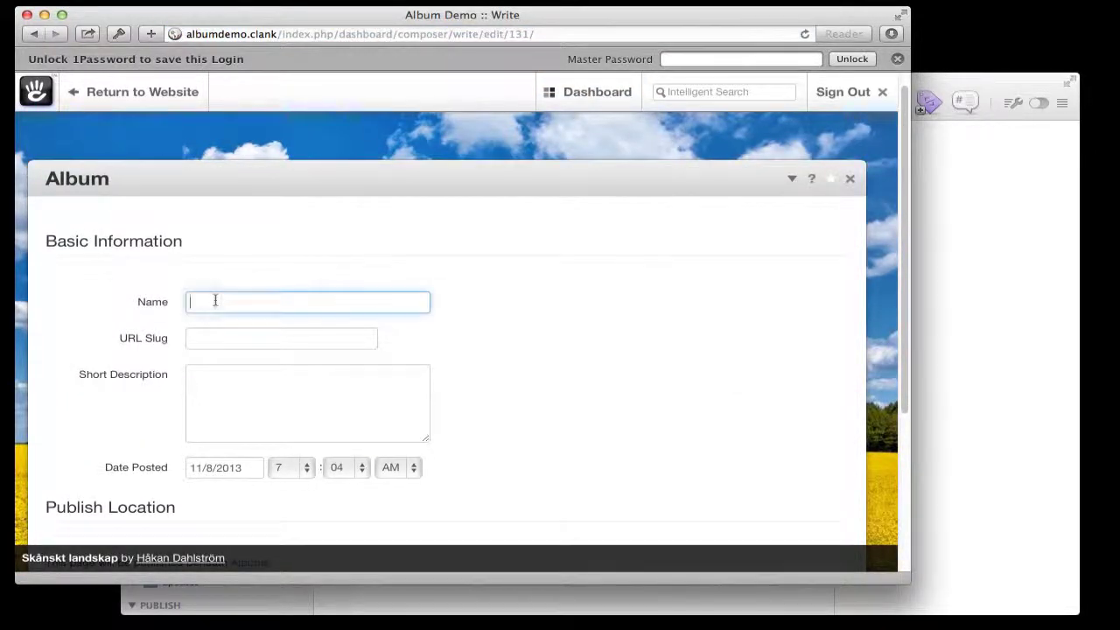
left_click(403, 376)
scroll(622, 386, "down", 3)
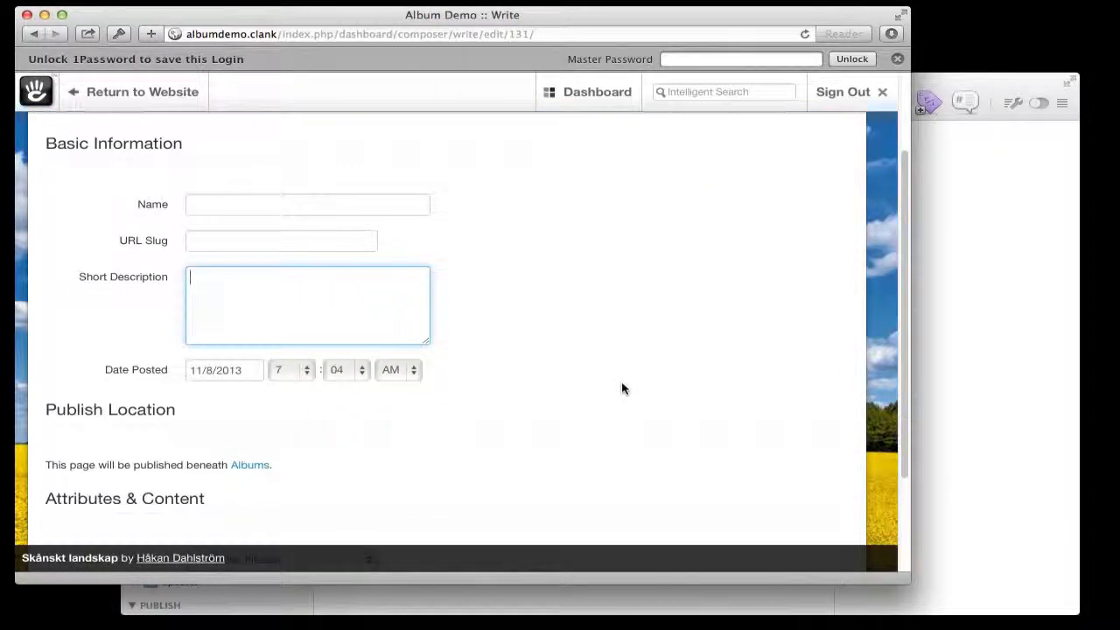
scroll(621, 389, "down", 4)
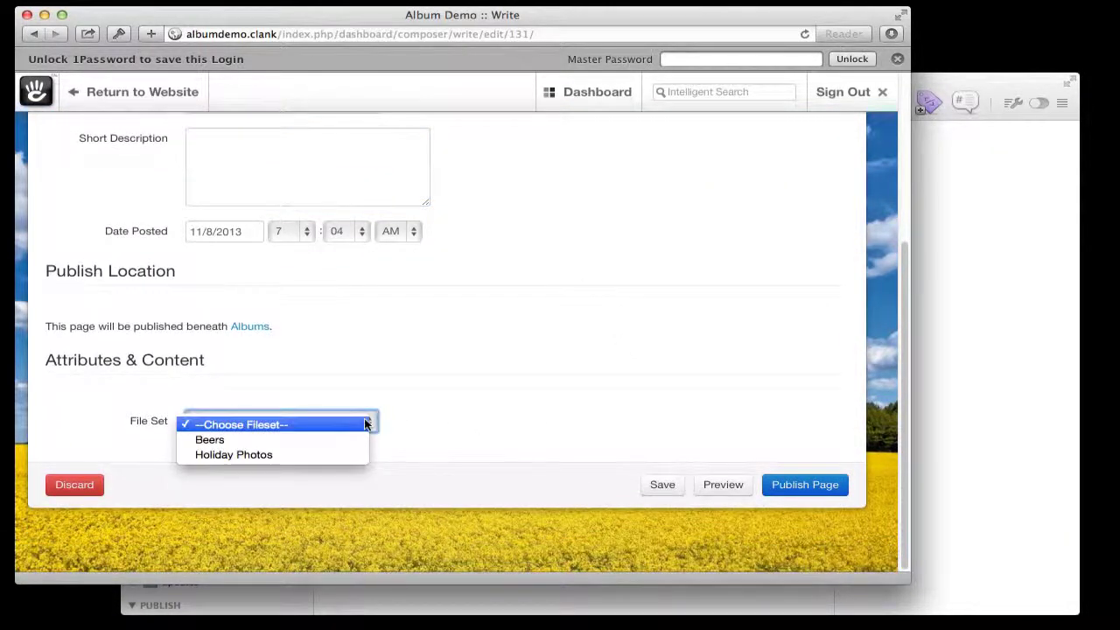
scroll(407, 434, "up", 1)
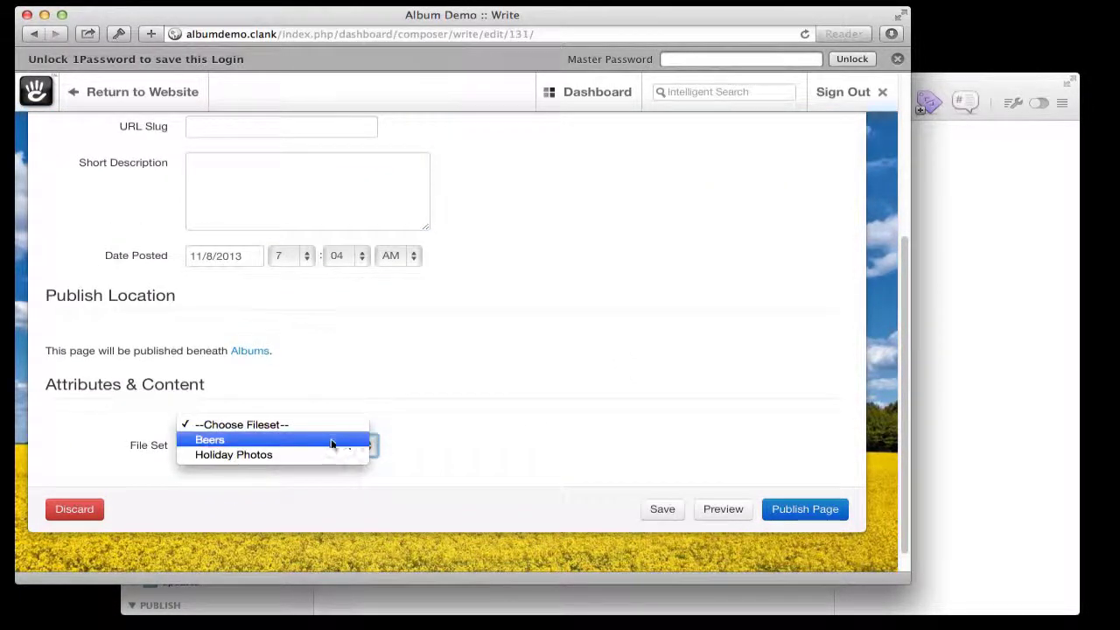
left_click(459, 413)
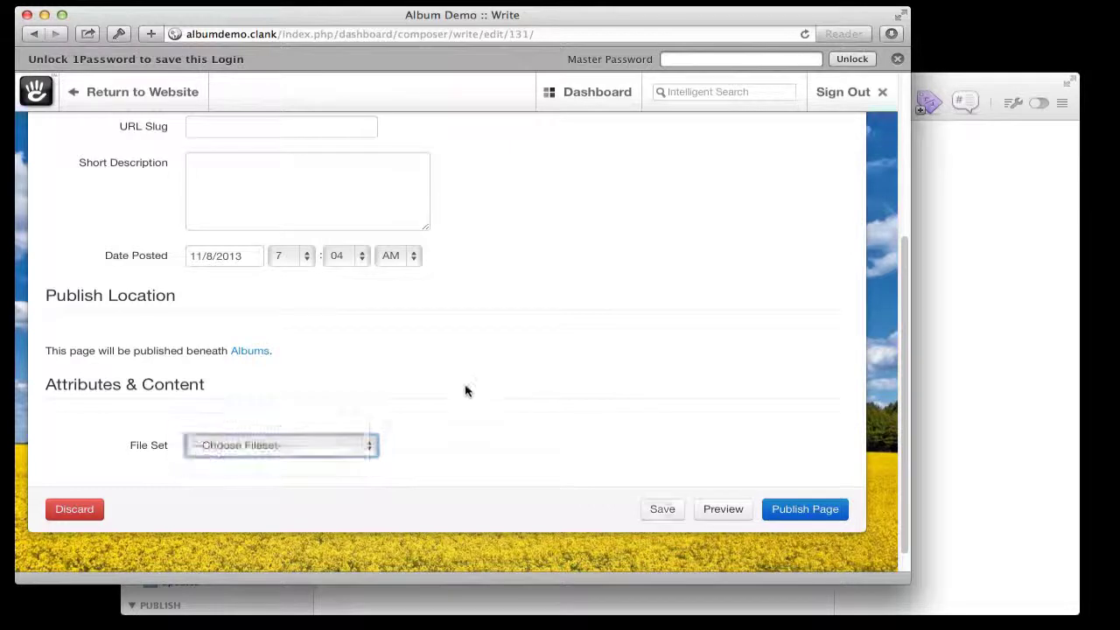
left_click(335, 443)
left_click(338, 479)
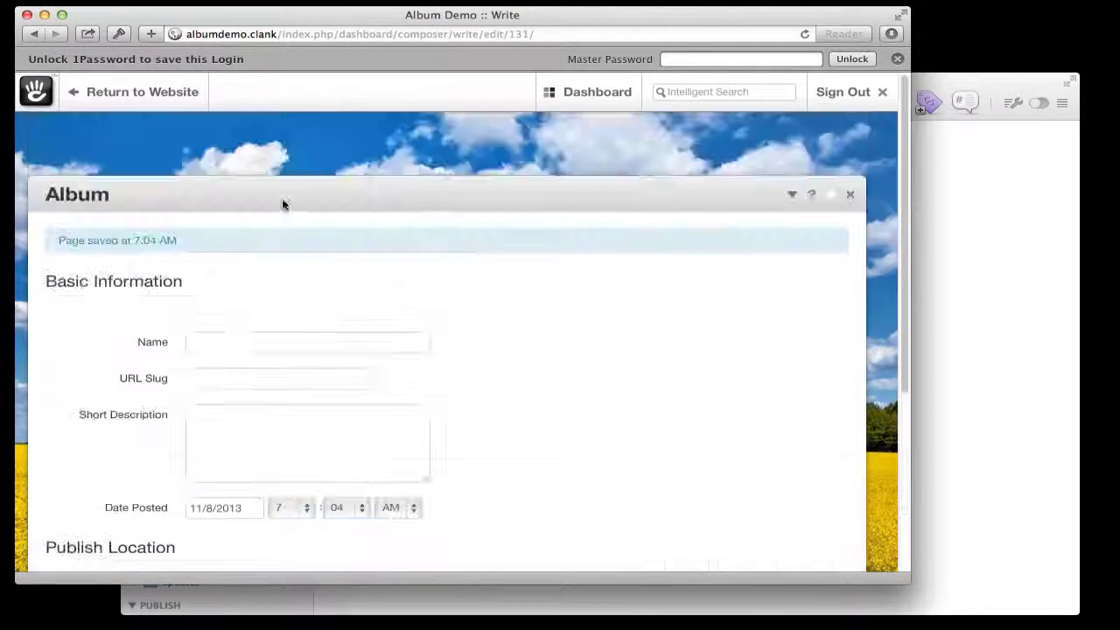
Name the page 'Holiday Photos', describe it as 'These are my snaps', and publish.
left_click(239, 347)
type("Holiday")
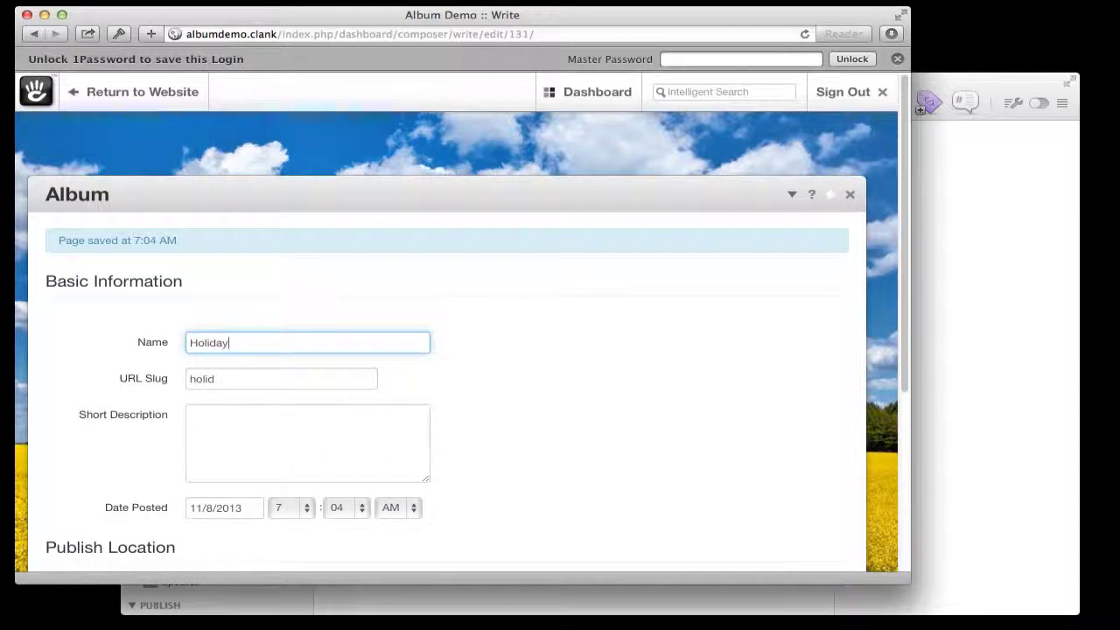
type(" Photos")
left_click(210, 453)
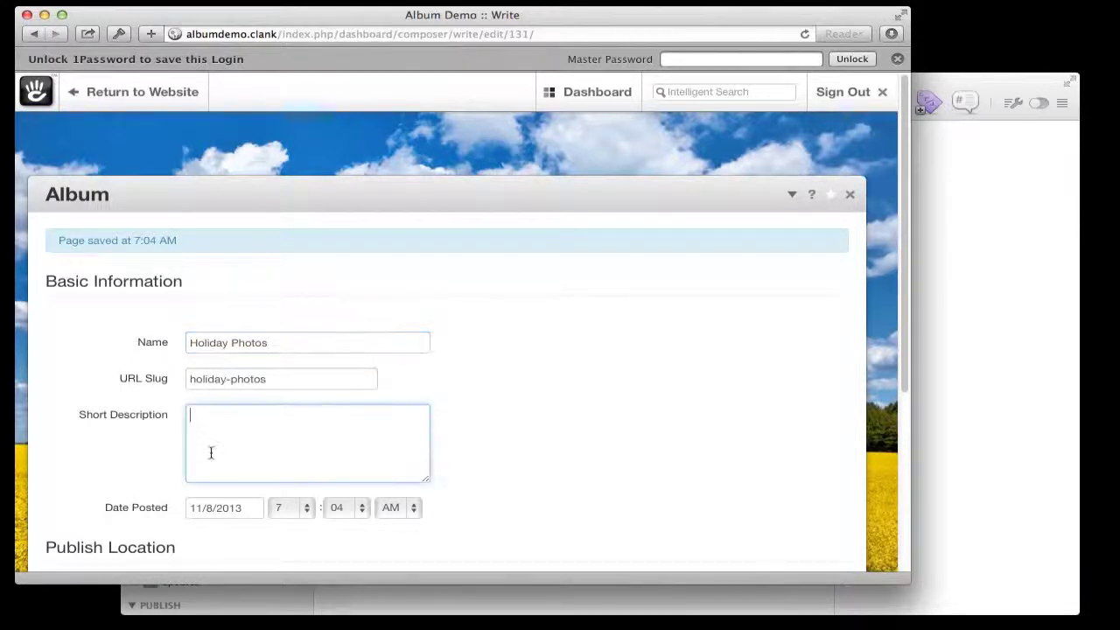
type("These are my snaps")
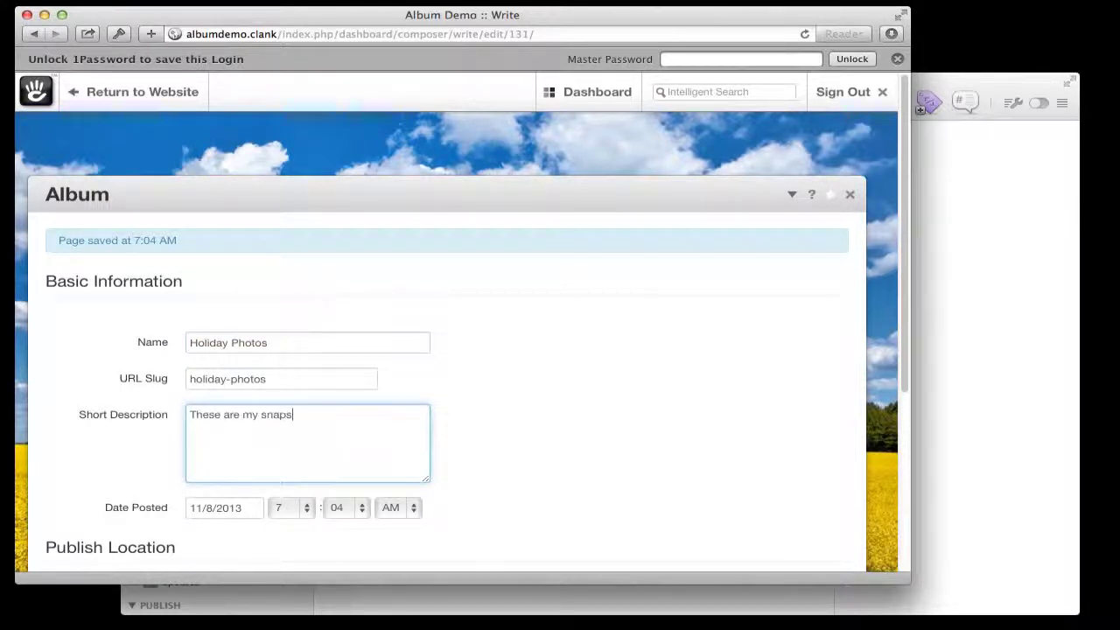
scroll(397, 424, "down", 1)
scroll(397, 425, "down", 6)
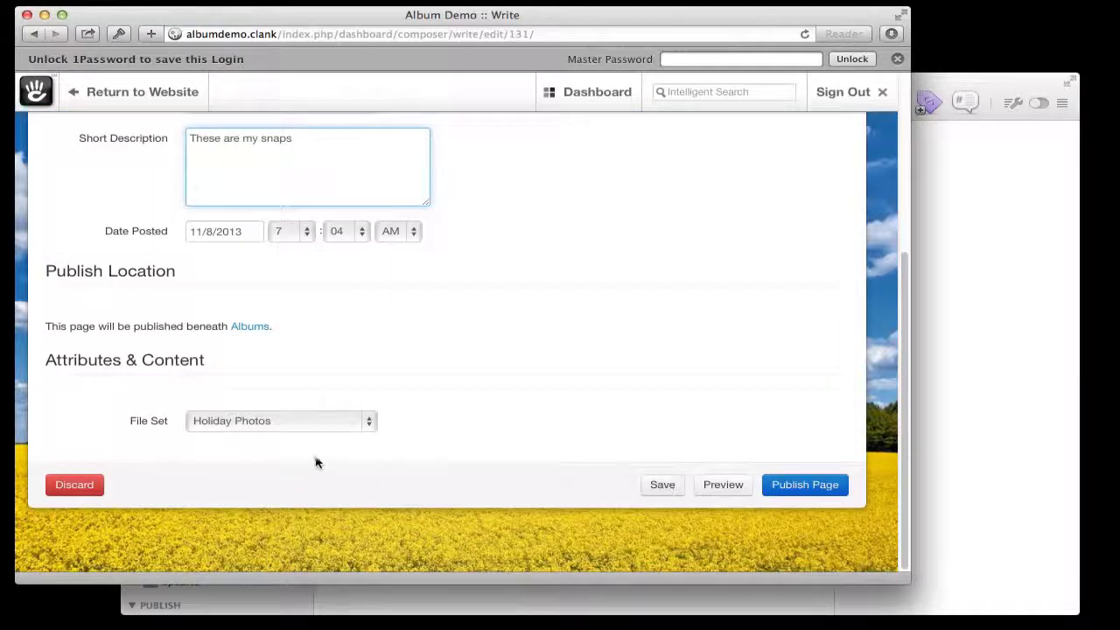
left_click(786, 485)
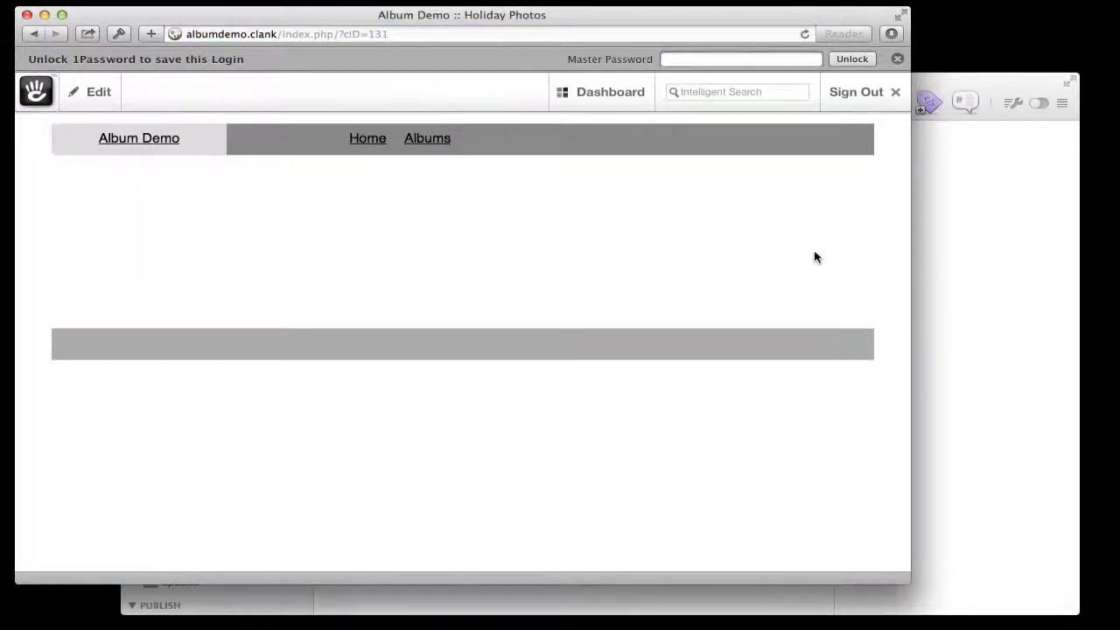
Go to Albums and open the Holiday Photos album page.
left_click(427, 138)
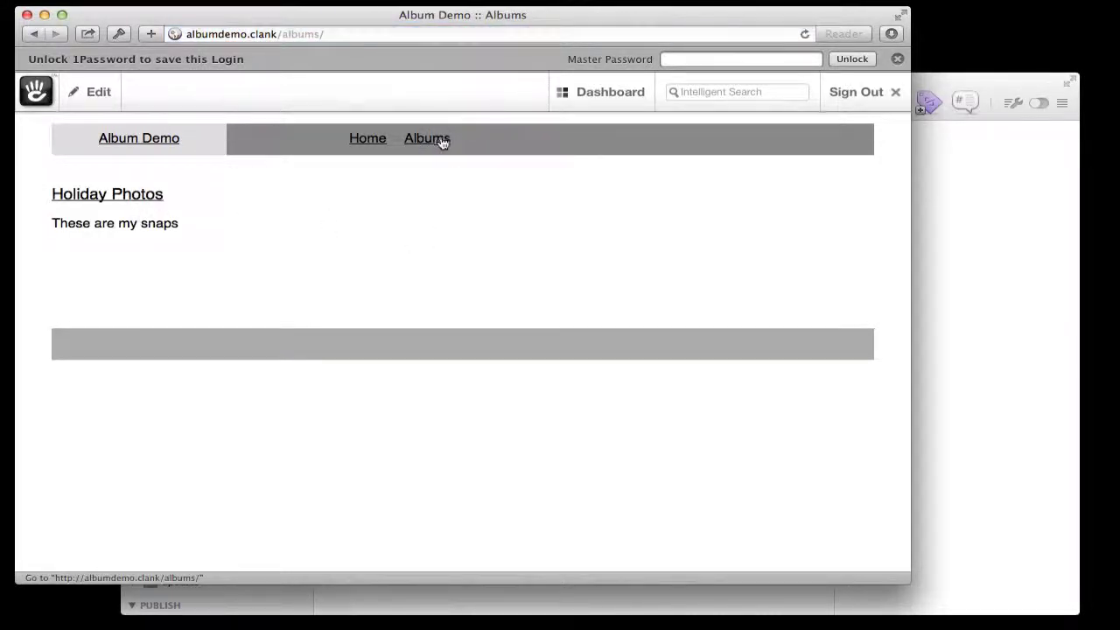
left_click(120, 196)
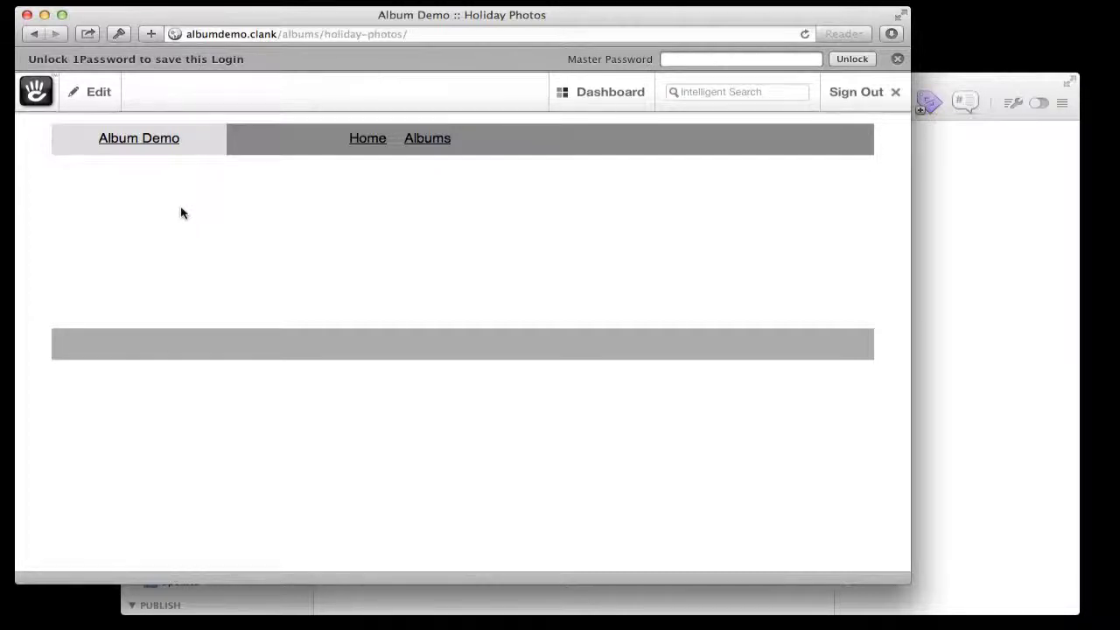
In album.php, paste $album = BlockType::getByHandle('list_files_from_set'); above the Main area code.
left_click(1021, 86)
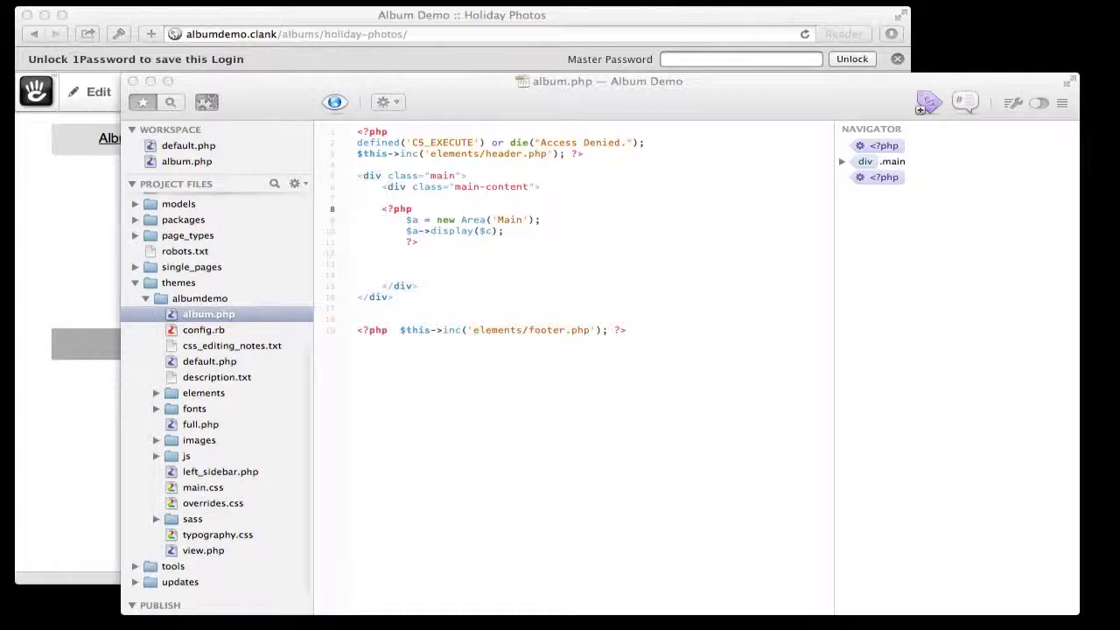
left_click(406, 219)
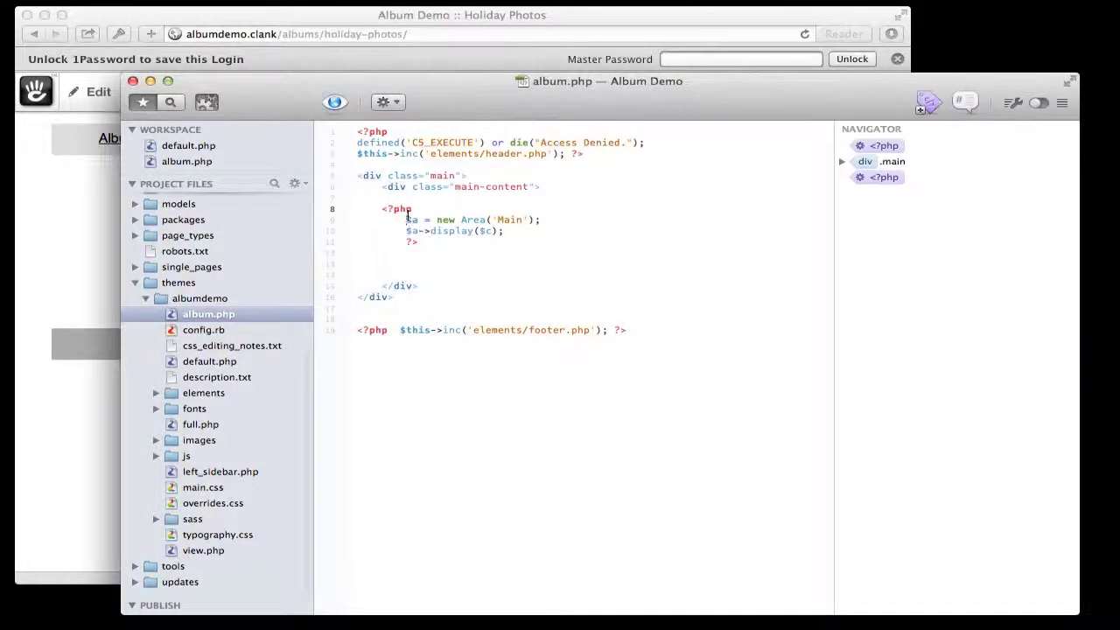
key("Return")
key("Return")
key("Return")
key("Return")
key("Return")
key("Return")
key("Up")
key("Up")
key("Up")
key("Up")
type("$album = BlockType::getByHandle('list_files_from_set');")
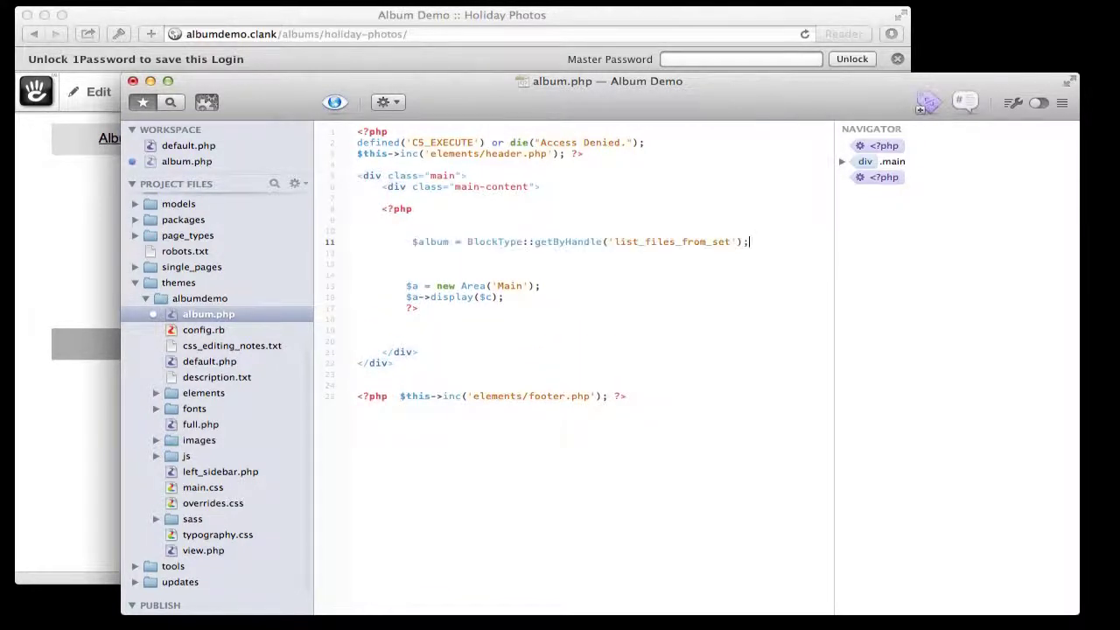
left_click(415, 242)
key("BackSpace")
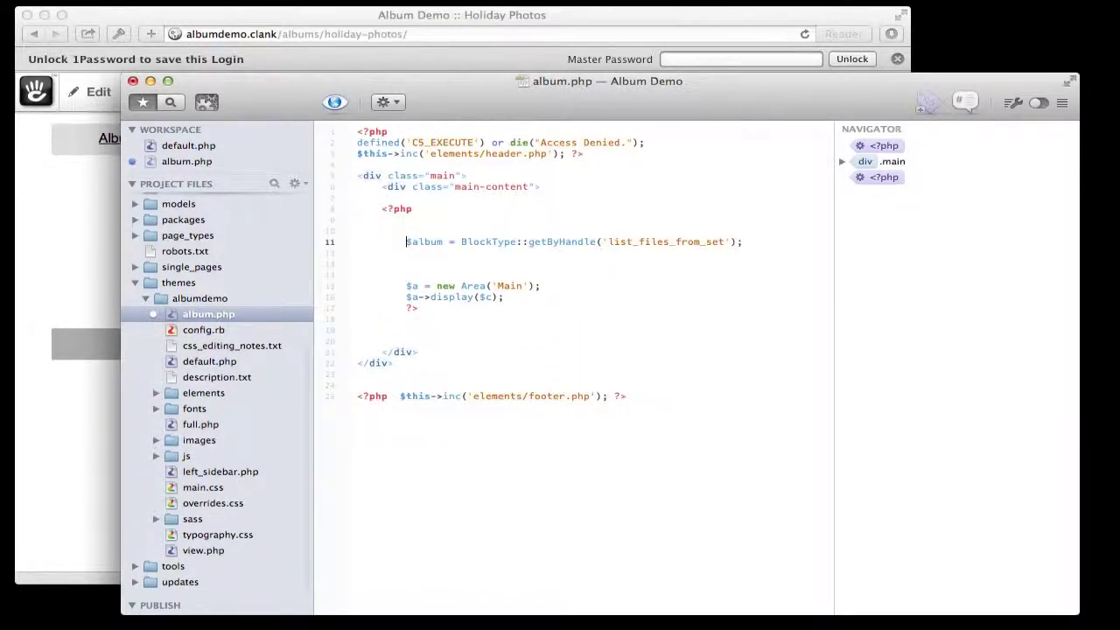
double_click(427, 241)
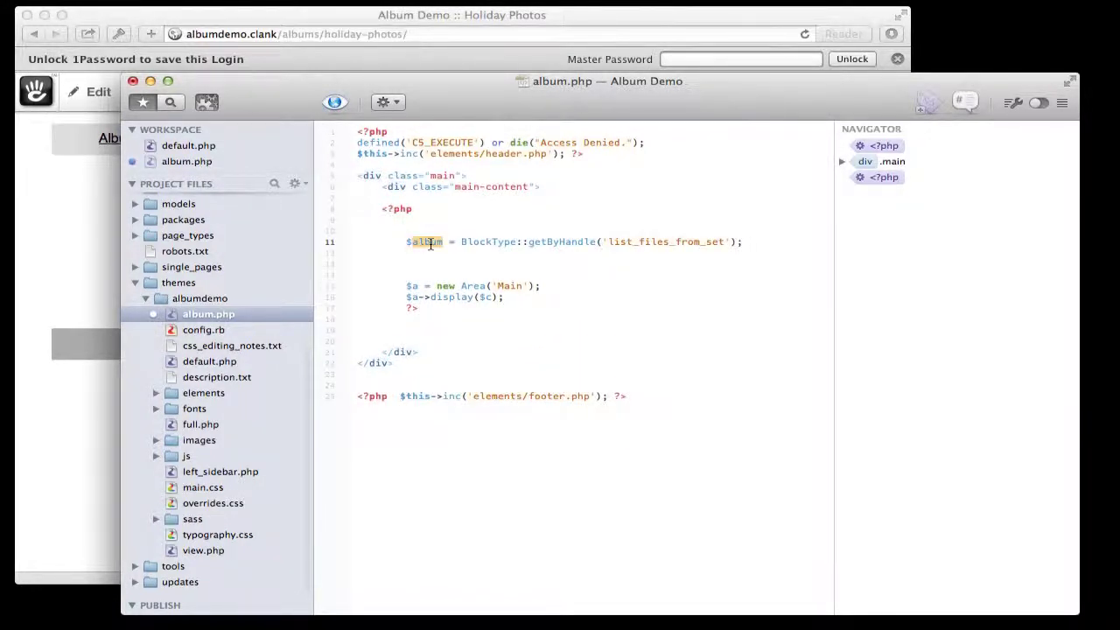
double_click(503, 241)
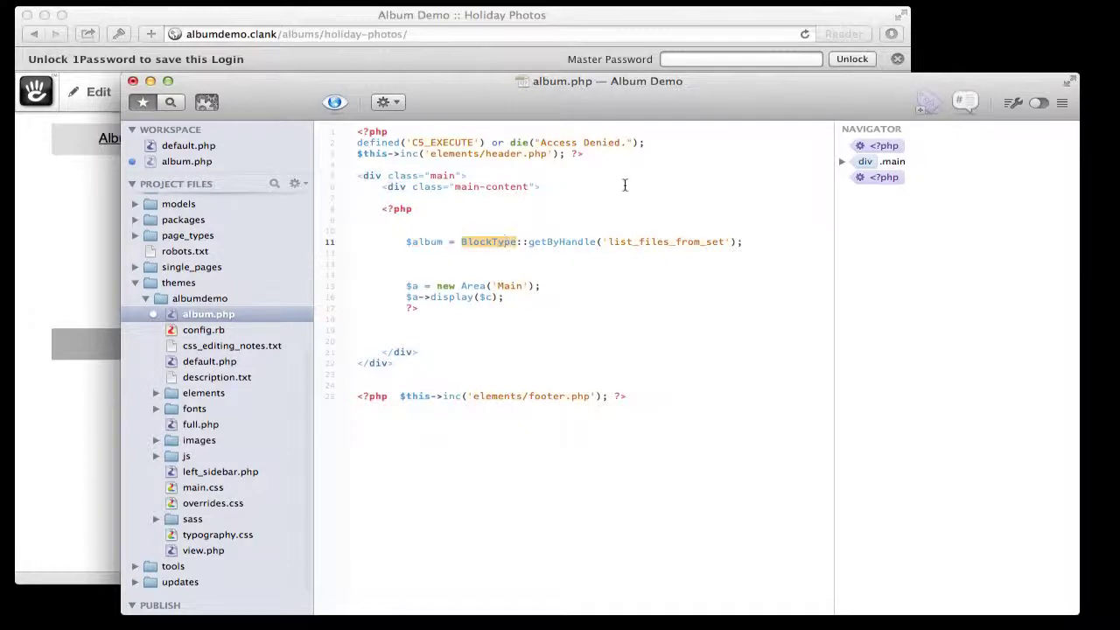
double_click(678, 242)
left_click(417, 243)
double_click(425, 242)
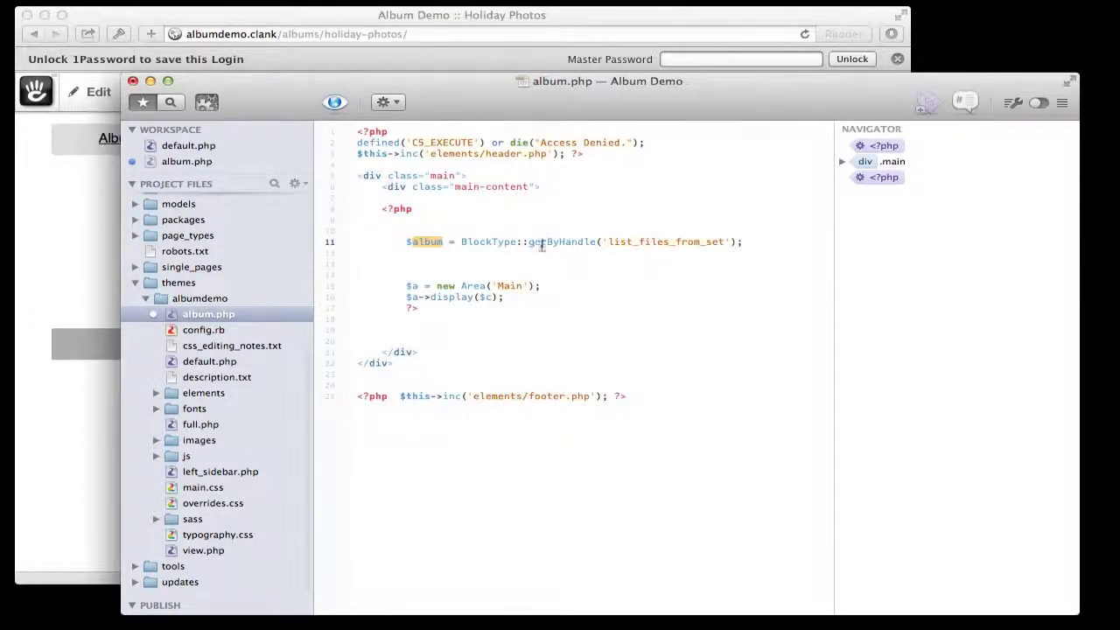
left_click(539, 254)
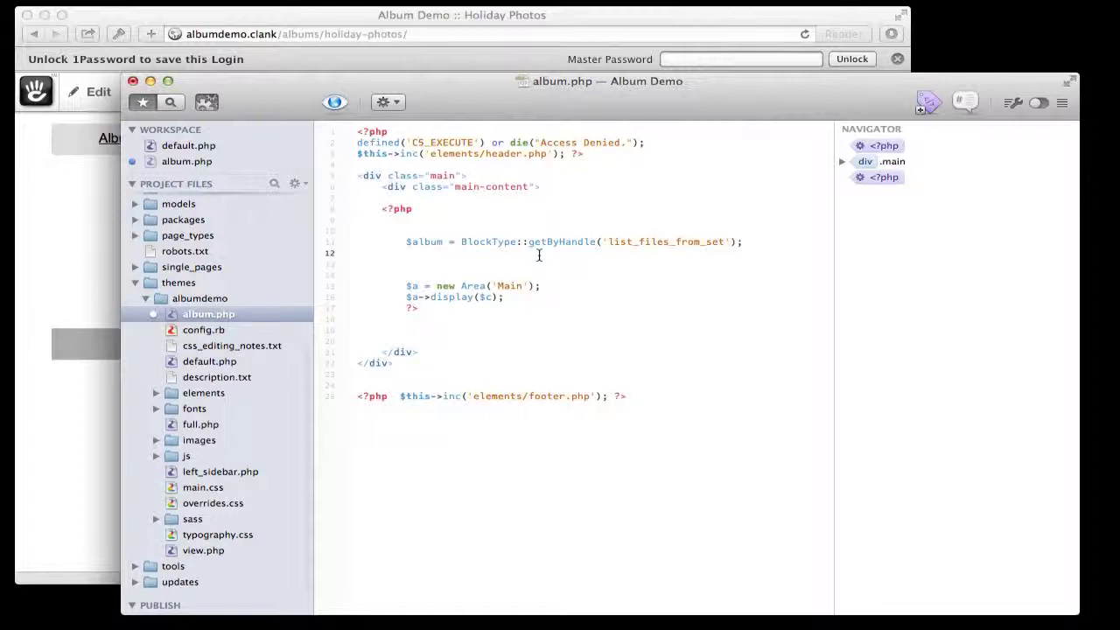